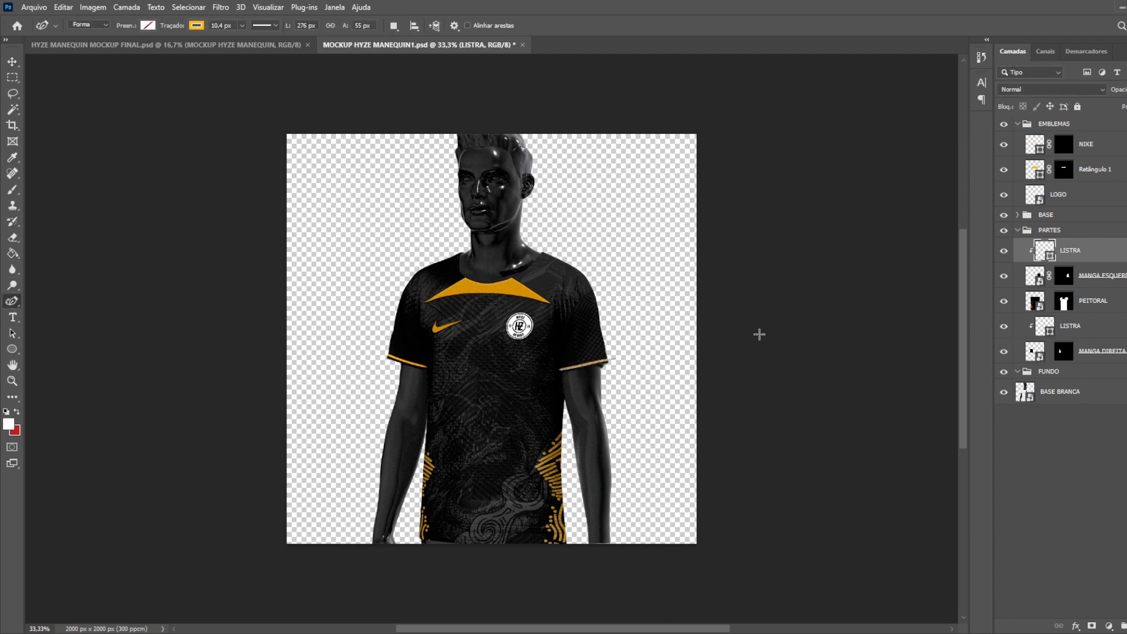
# - Open the PEITORAL layer's artwork, toggle the Paris-Saint-Germain-Cocept-2021 layer's visibility, save it, and check the mockup
pyautogui.doubleClick(452, 356)
pyautogui.click(351, 44)
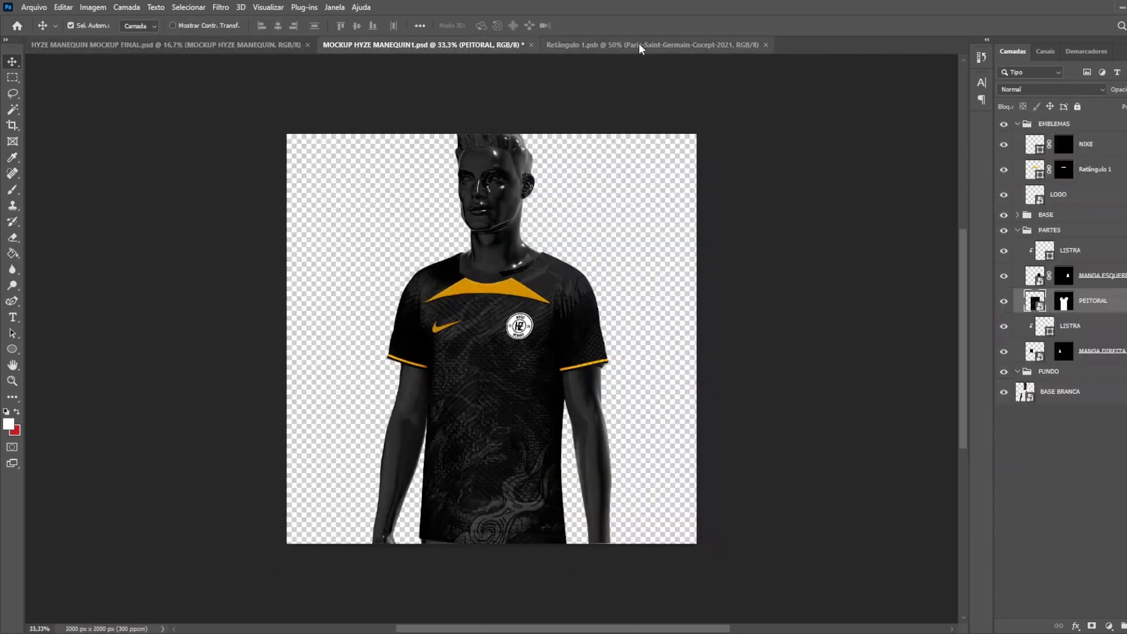
pyautogui.click(638, 45)
pyautogui.click(1003, 129)
pyautogui.hotkey('ctrl', 's')
pyautogui.click(435, 45)
# - Save the shirt artwork in solid yellow and with its full pattern, check the mockup, and switch to HYZE MANEQUIN MOCKUP FINAL.psd
pyautogui.click(639, 44)
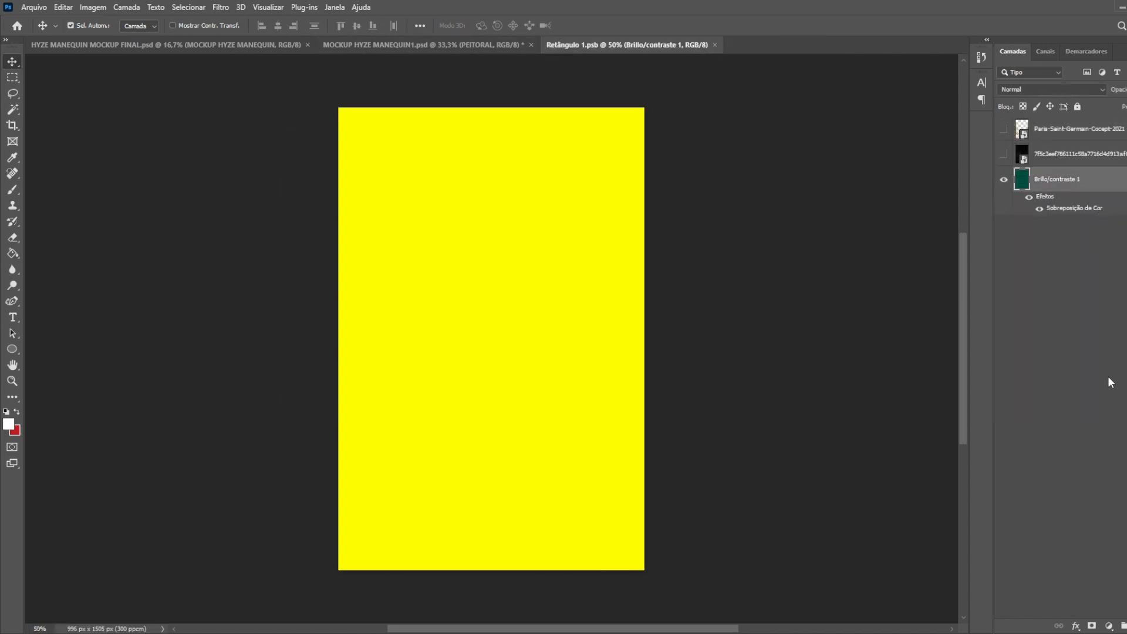
pyautogui.hotkey('ctrl', 's')
pyautogui.click(411, 45)
pyautogui.click(627, 45)
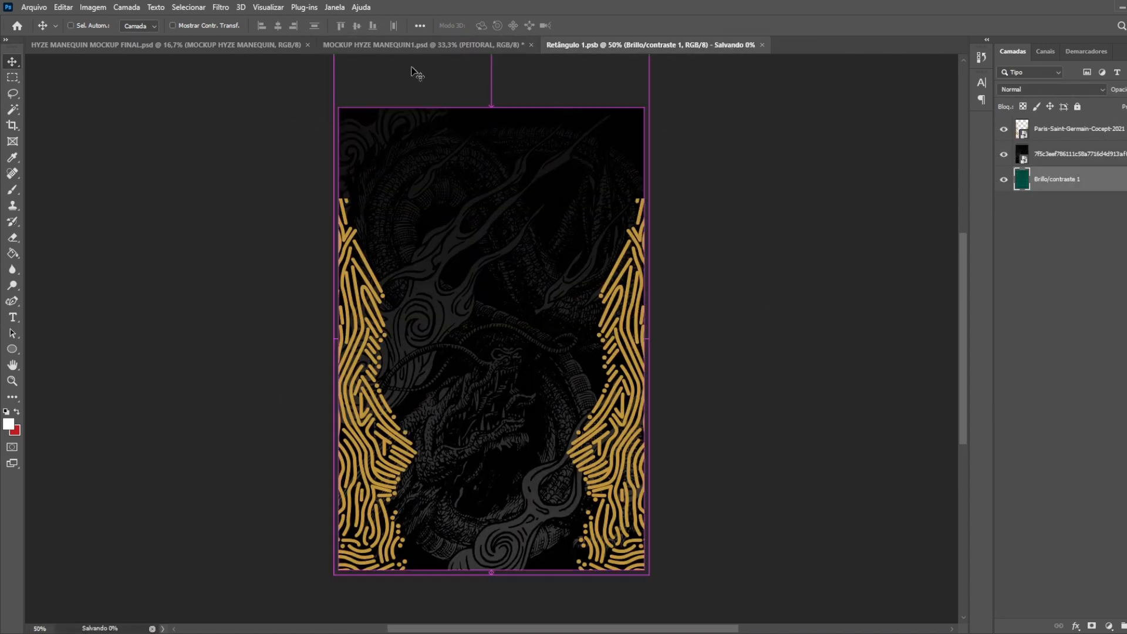
pyautogui.click(422, 45)
pyautogui.click(164, 45)
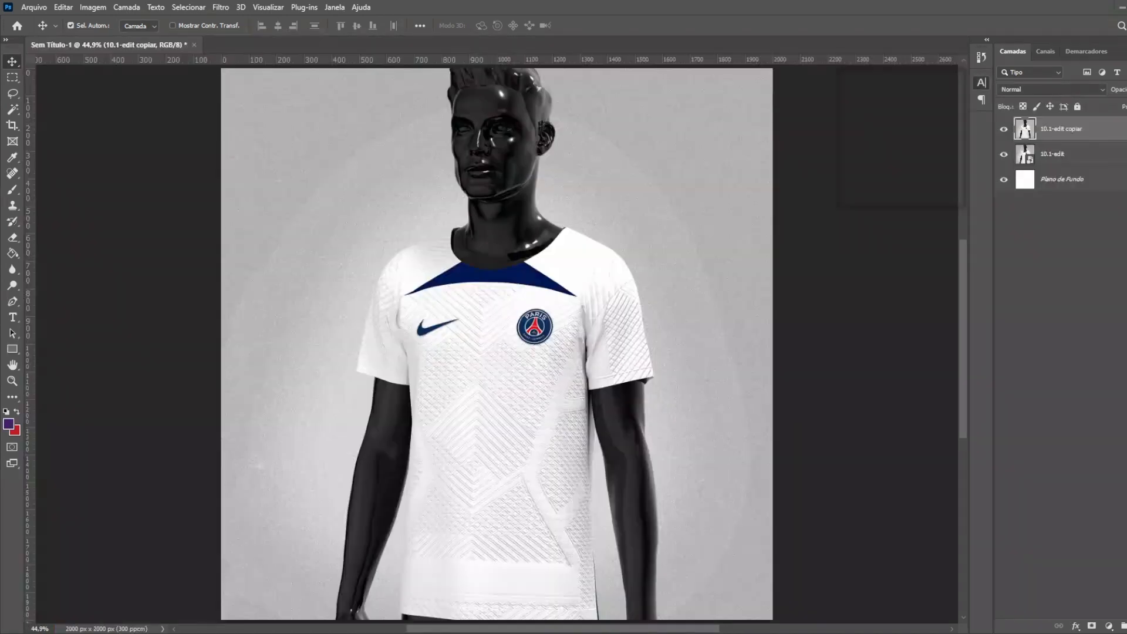
# - Start a Pen tool shape in the new document along the inner edge of the mannequin's arm on the image's left
pyautogui.press('p')
pyautogui.scroll(3, 497, 458)
pyautogui.scroll(-2, 214, 505)
pyautogui.click(214, 505)
pyautogui.scroll(2, 206, 460)
pyautogui.moveTo(510, 153); pyautogui.dragTo(522, 124)
pyautogui.scroll(5, 522, 234)
pyautogui.moveTo(613, 222); pyautogui.dragTo(613, 203)
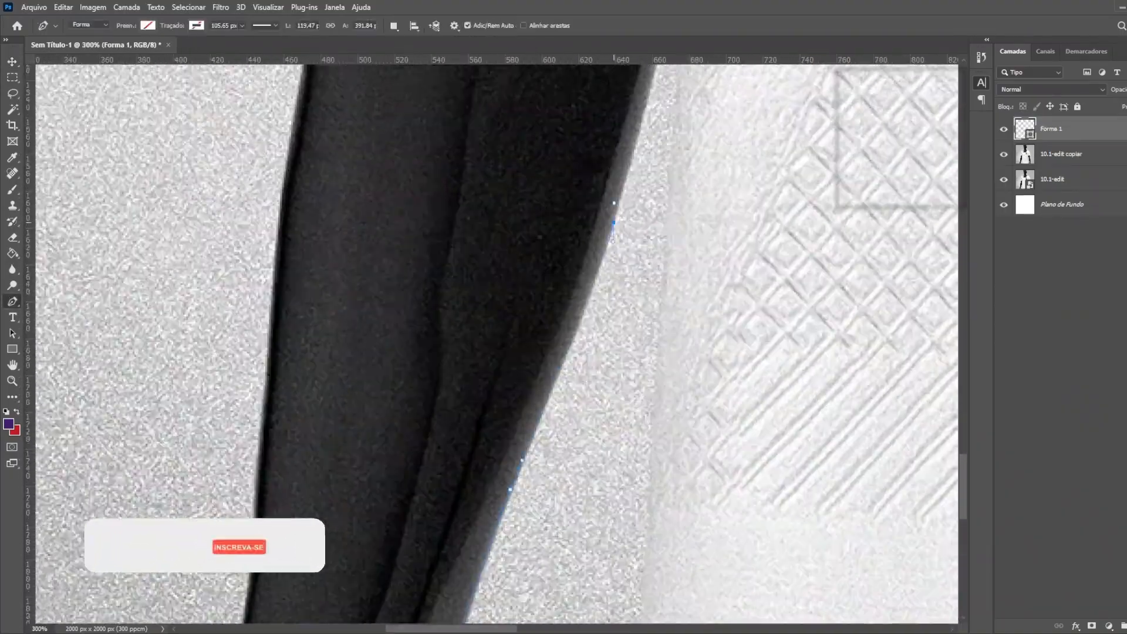
# - Extend the outline up to the armpit, down the shirt's left side, around the hem and up its right side
pyautogui.scroll(4, 613, 223)
pyautogui.moveTo(666, 270); pyautogui.dragTo(674, 234)
pyautogui.click(691, 126)
pyautogui.hotkey('ctrl', '-')
pyautogui.click(599, 247)
pyautogui.hotkey('ctrl', '-')
pyautogui.click(546, 382)
pyautogui.moveTo(544, 444); pyautogui.dragTo(541, 374)
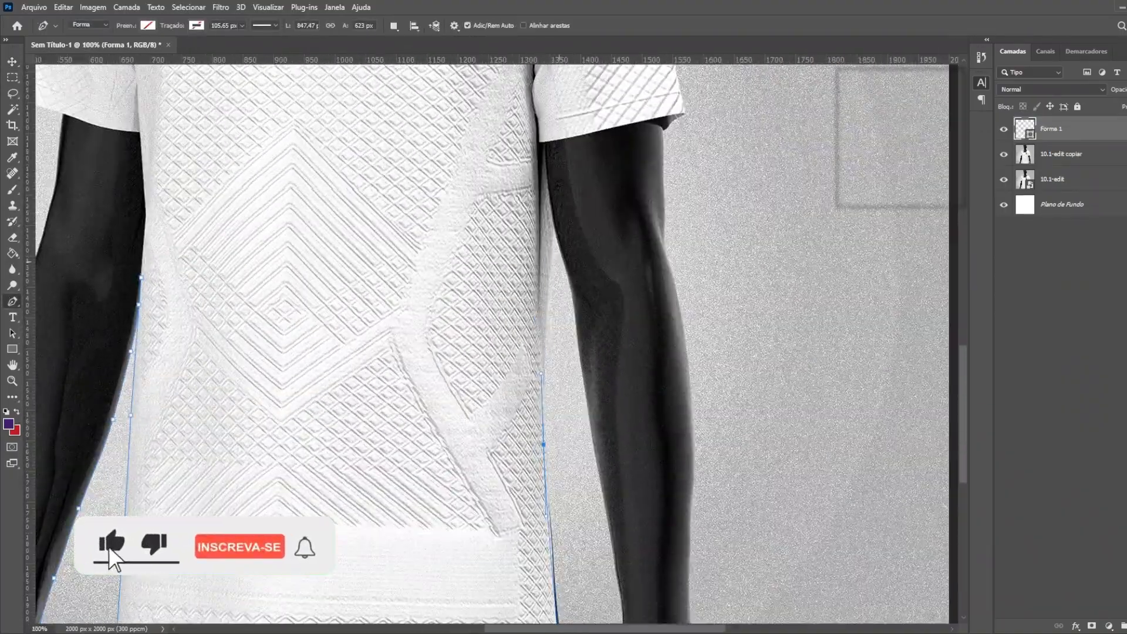
# - Continue the outline up the shirt's right side and down the inner edge of the adjacent arm to the canvas's lower edge
pyautogui.hotkey('ctrl', '+')
pyautogui.hotkey('ctrl', '+')
pyautogui.scroll(4, 646, 293)
pyautogui.click(664, 305)
pyautogui.scroll(-5, 663, 305)
pyautogui.click(732, 176)
pyautogui.scroll(-6, 763, 353)
pyautogui.click(850, 433)
pyautogui.click(556, 490)
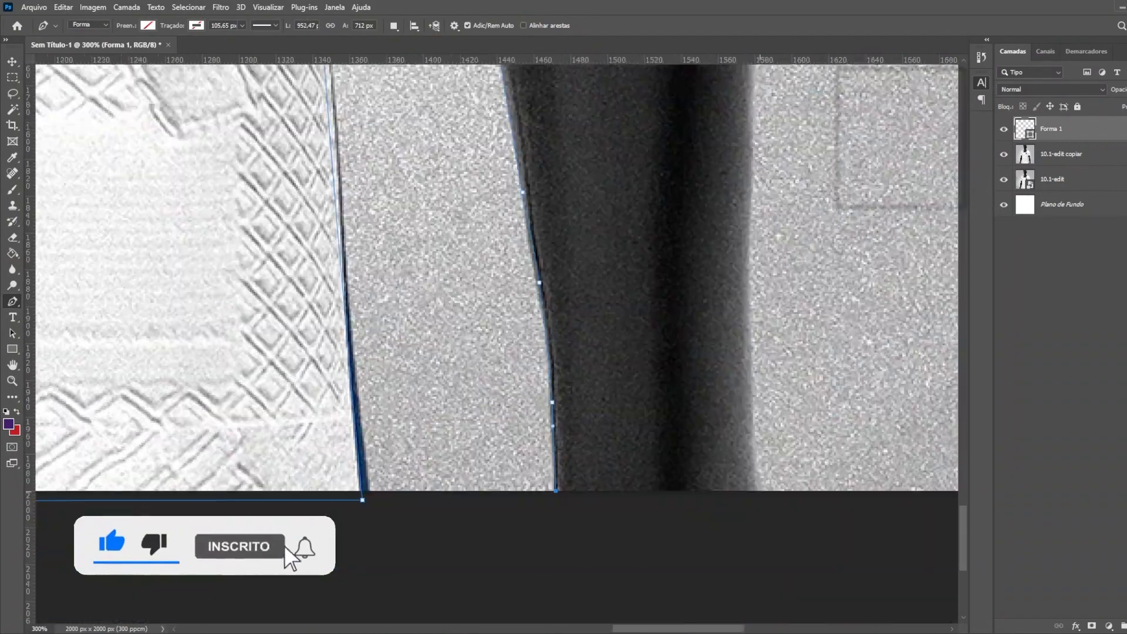
# - Trace up the outer edge of that arm, around the sleeve and shoulder, and up the neck to the ear
pyautogui.scroll(10, 497, 343)
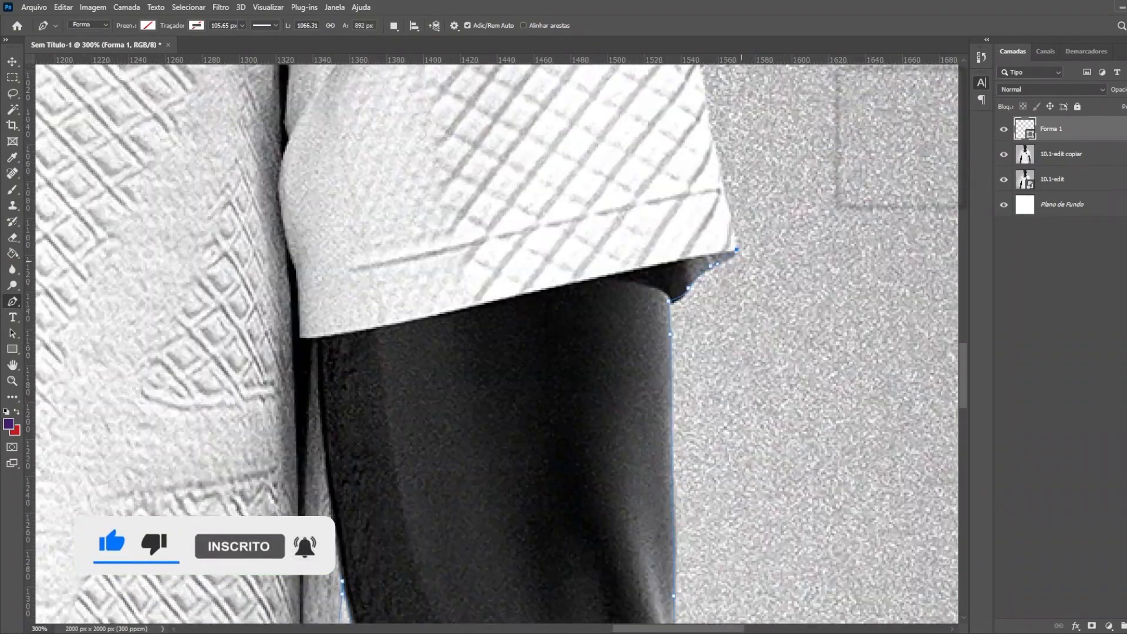
pyautogui.scroll(10, 496, 344)
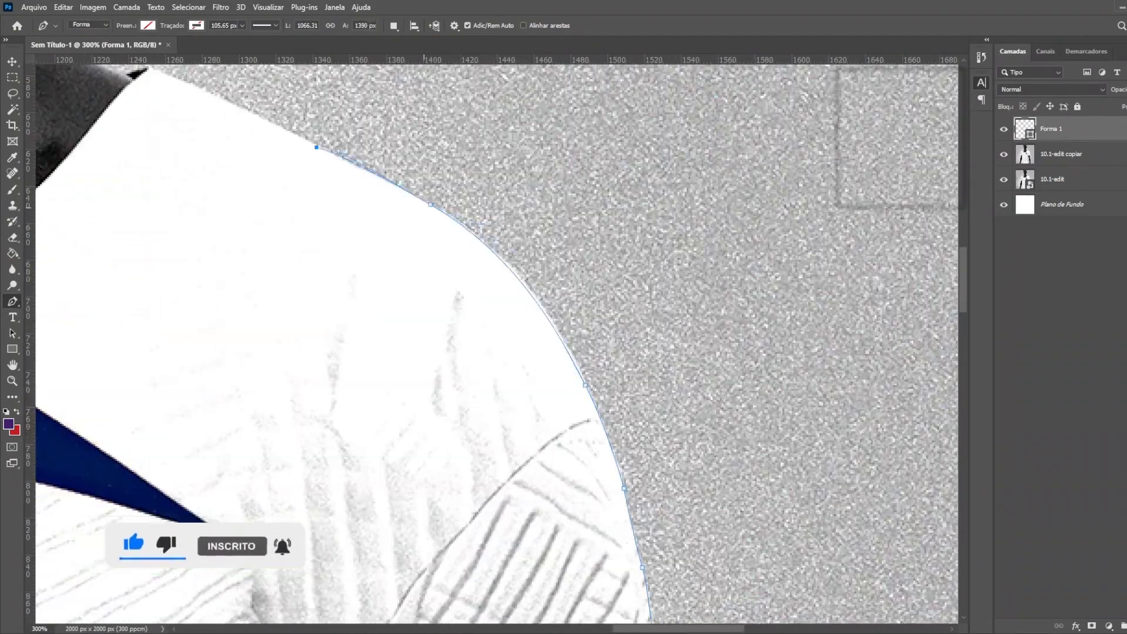
pyautogui.hscroll(-4, 496, 343)
pyautogui.scroll(4, 496, 344)
pyautogui.scroll(6, 497, 343)
pyautogui.hotkey('ctrl', '+')
pyautogui.hscroll(-8, 497, 344)
pyautogui.moveTo(679, 284); pyautogui.dragTo(691, 260)
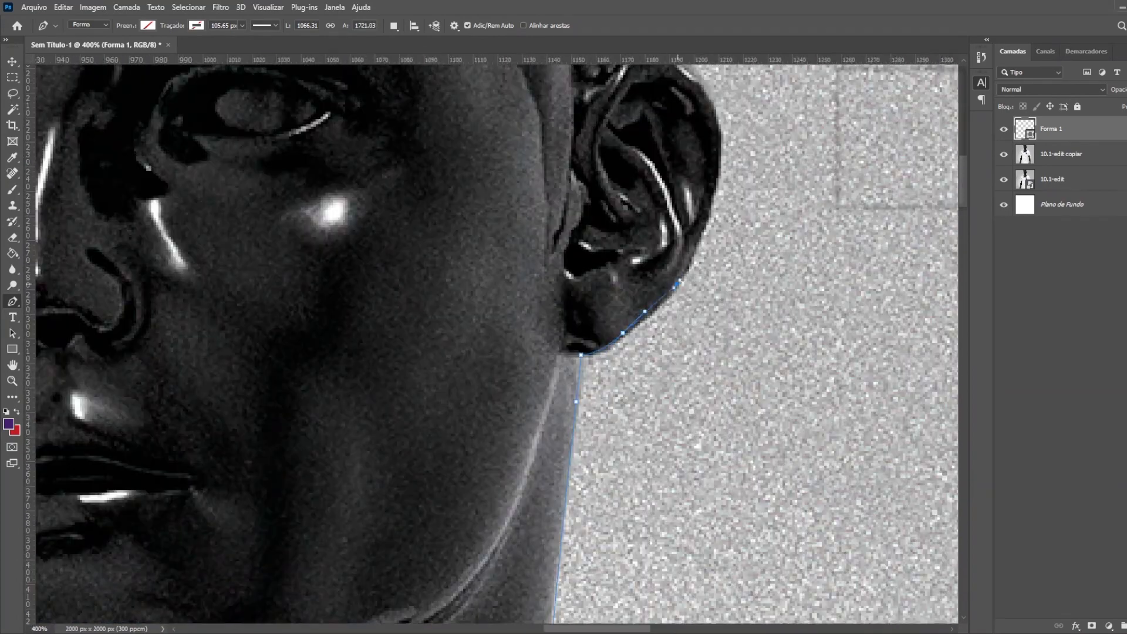
# - Trace around the ear and the side of the head, and carry the outline along the canvas's upper edge over the hair
pyautogui.scroll(4, 679, 283)
pyautogui.moveTo(718, 358); pyautogui.dragTo(680, 289)
pyautogui.scroll(5, 718, 306)
pyautogui.scroll(3, 679, 289)
pyautogui.click(520, 183)
pyautogui.hscroll(-5, 520, 183)
pyautogui.click(216, 185)
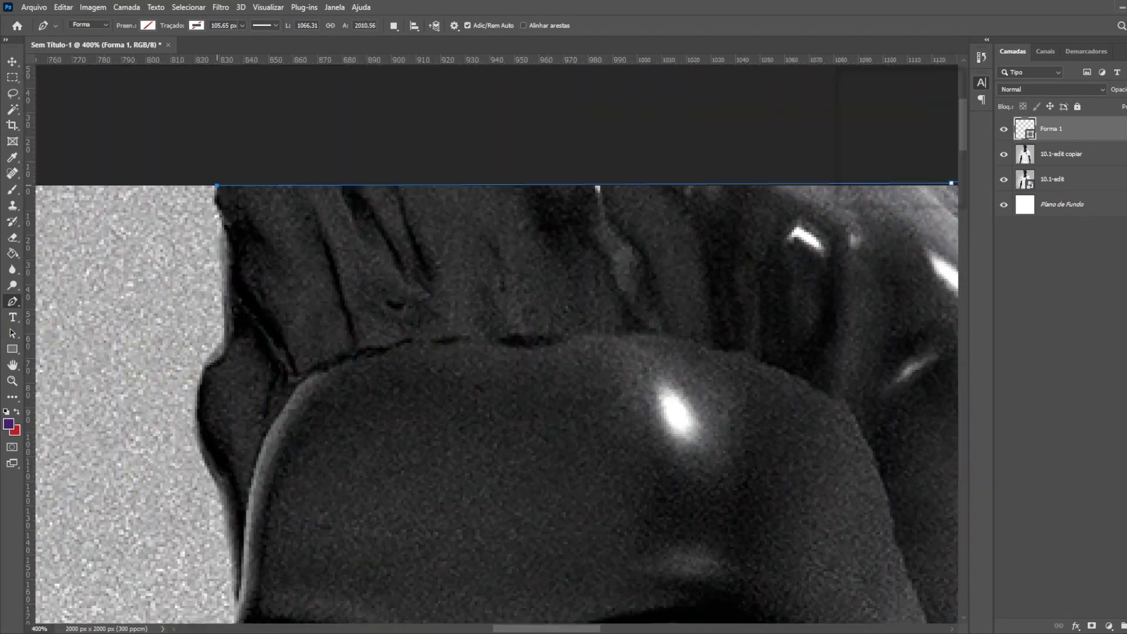
# - Trace the outline down the face's left profile, the chin and the neck to the left shoulder
pyautogui.scroll(-15, 496, 344)
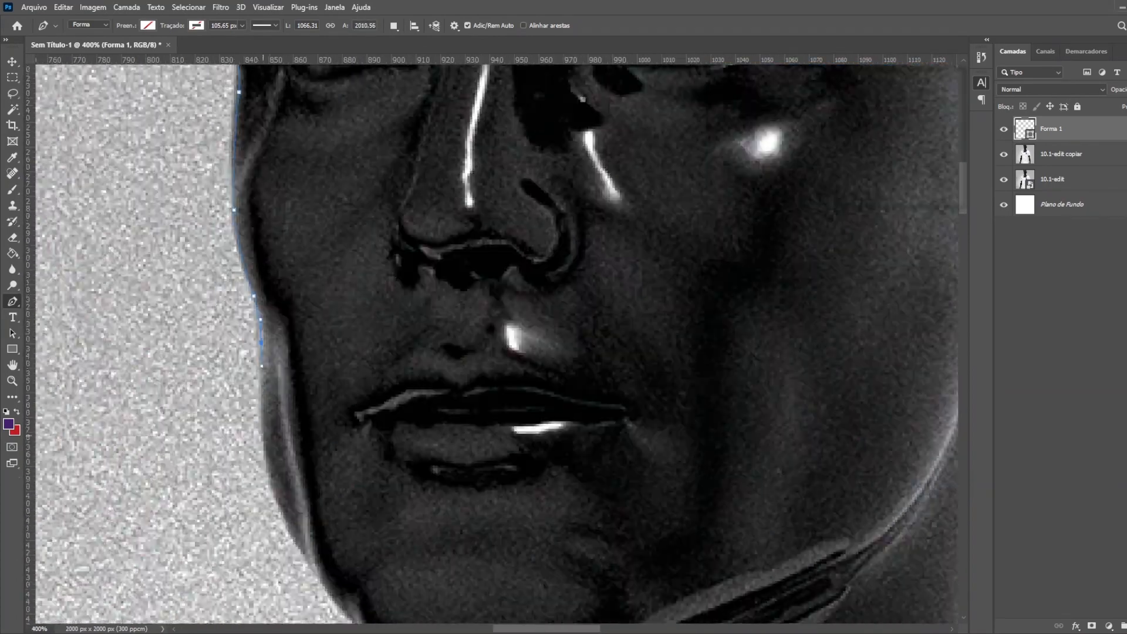
pyautogui.scroll(-10, 497, 343)
pyautogui.hscroll(-8, 497, 344)
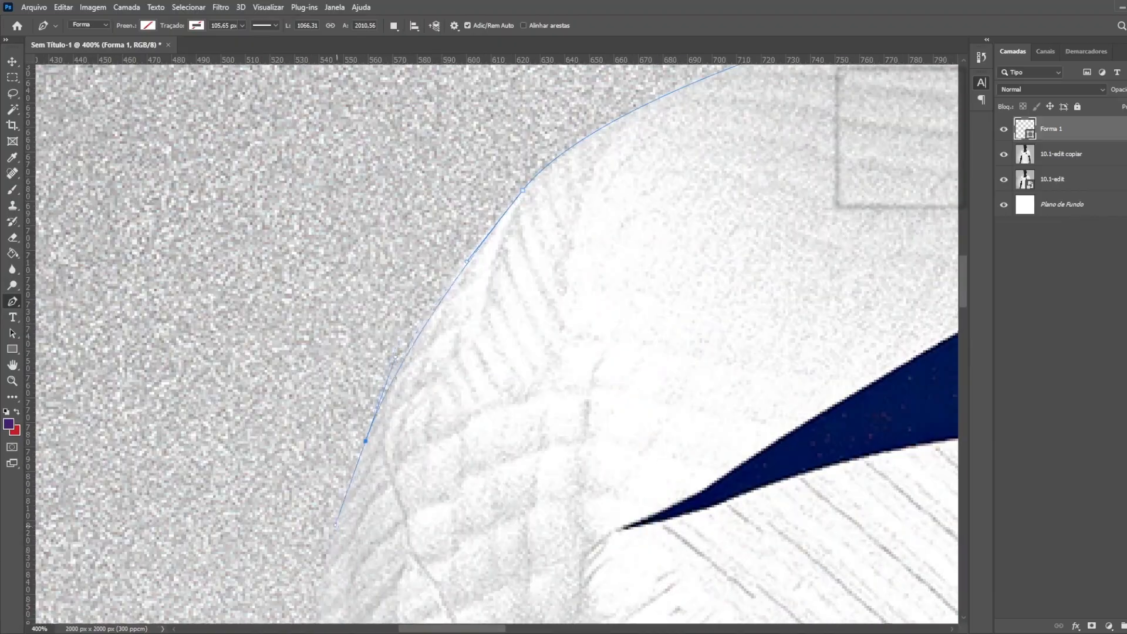
# - Trace around the left sleeve and down the arm's outer edge to finish the full-body outline
pyautogui.scroll(-8, 335, 525)
pyautogui.click(236, 427)
pyautogui.scroll(-3, 236, 427)
pyautogui.click(194, 515)
pyautogui.scroll(-5, 206, 411)
pyautogui.moveTo(355, 332); pyautogui.dragTo(336, 518)
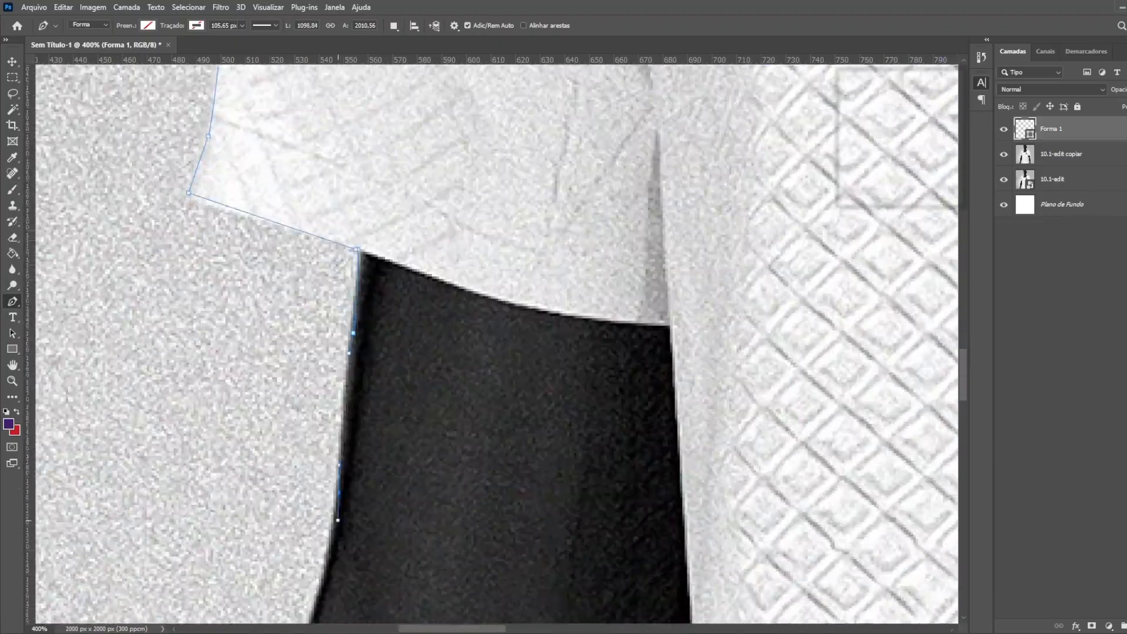
pyautogui.hotkey('ctrl', '-')
pyautogui.moveTo(488, 314); pyautogui.dragTo(485, 328)
pyautogui.scroll(-15, 496, 344)
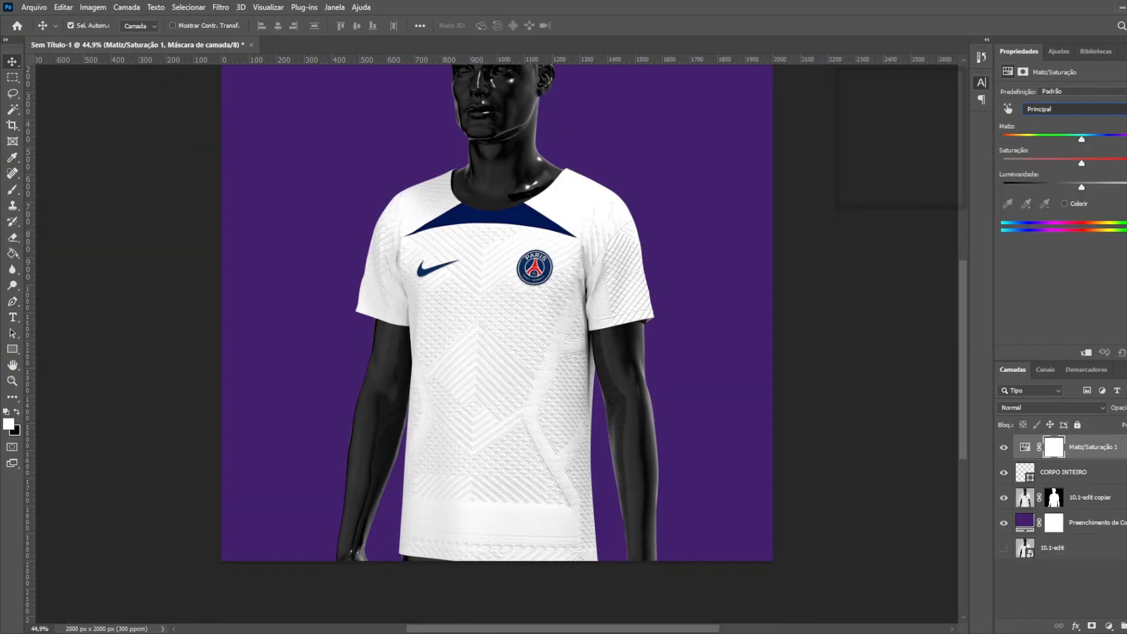
# - Delete the Hue/Saturation adjustment layer
pyautogui.press('Delete')
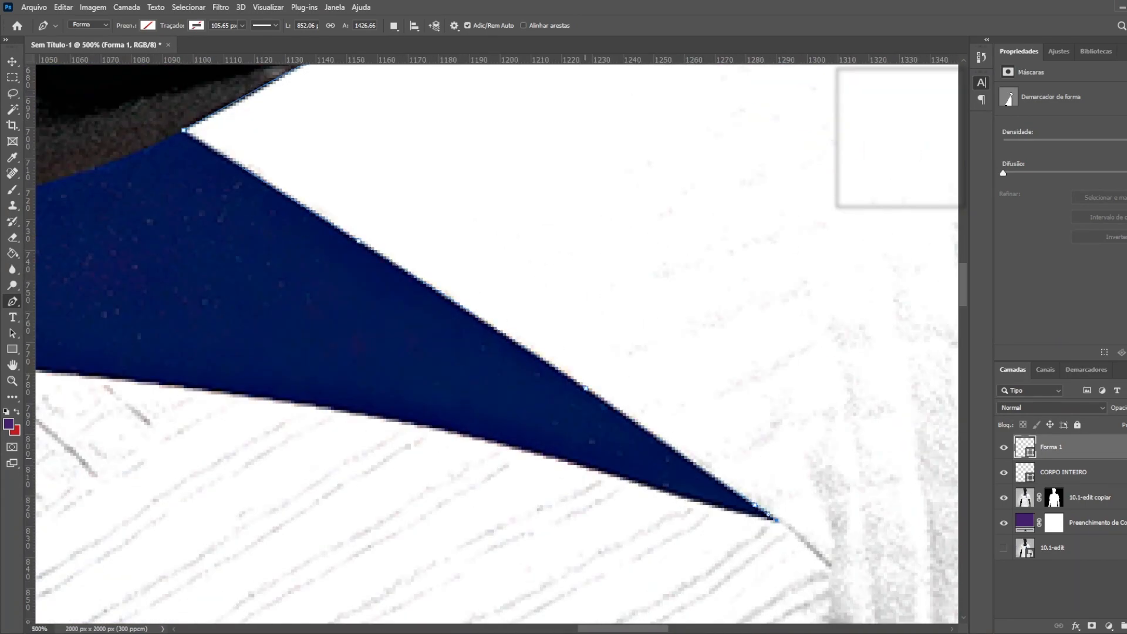
# - Trace the shirt-front shape along the lower edge of the navy collar detail, from its right tip to its left tip
pyautogui.hotkey('ctrl', 'z')
pyautogui.hotkey('ctrl', '+')
pyautogui.scroll(-3, 610, 477)
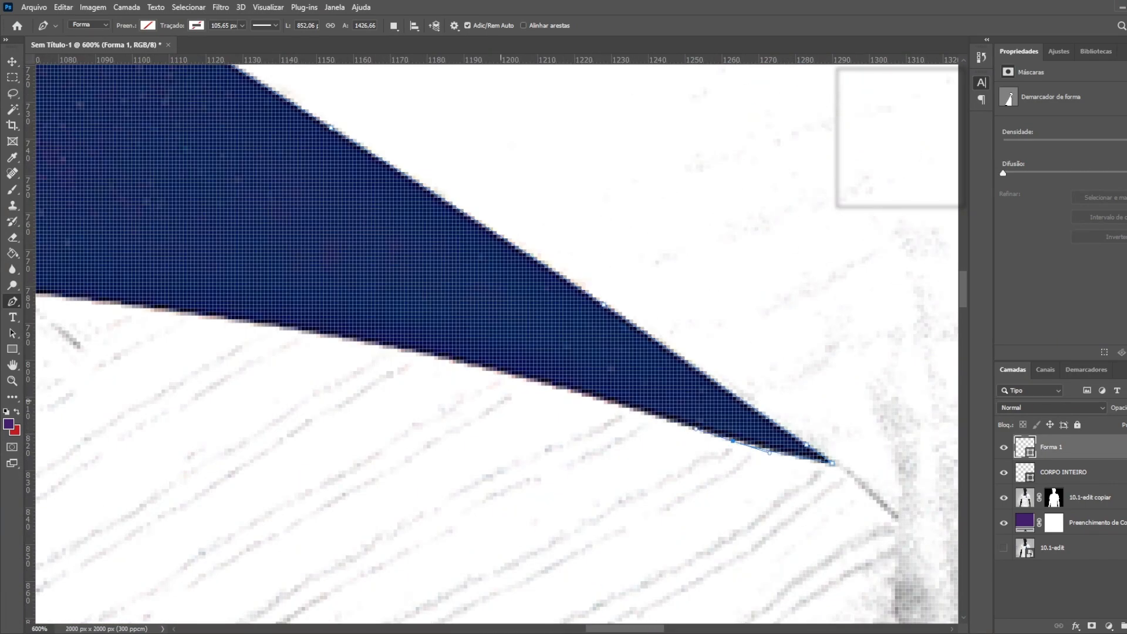
pyautogui.moveTo(333, 333); pyautogui.dragTo(310, 329)
pyautogui.hscroll(-10, 333, 333)
pyautogui.moveTo(332, 231); pyautogui.dragTo(274, 230)
pyautogui.hscroll(-7, 501, 258)
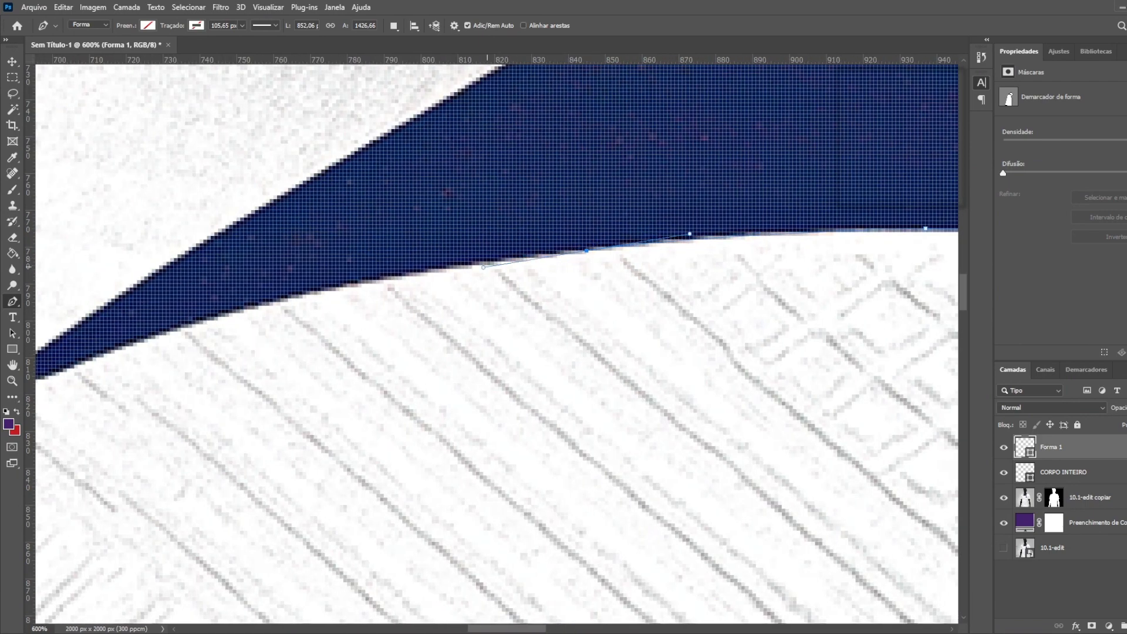
pyautogui.hotkey('ctrl', '-')
pyautogui.hscroll(-5, 496, 340)
# - Trace the upper edge of the navy collar detail from its left tip up to the neckline
pyautogui.moveTo(424, 353); pyautogui.dragTo(575, 239)
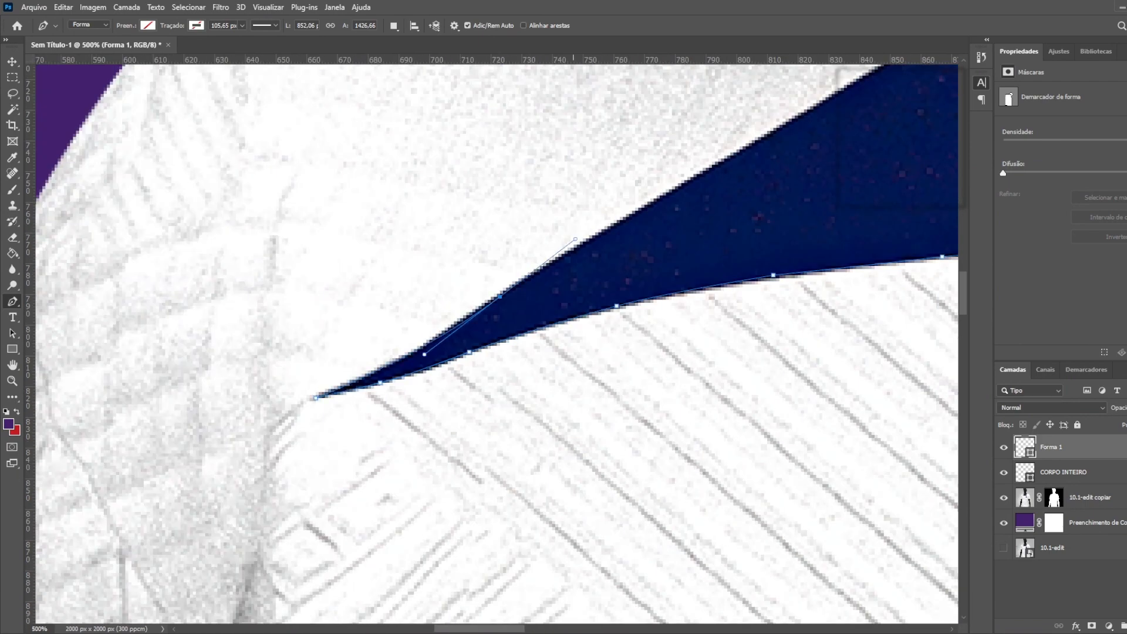
pyautogui.hscroll(4, 497, 343)
pyautogui.scroll(3, 569, 134)
pyautogui.hscroll(6, 569, 134)
pyautogui.moveTo(292, 267); pyautogui.dragTo(314, 254)
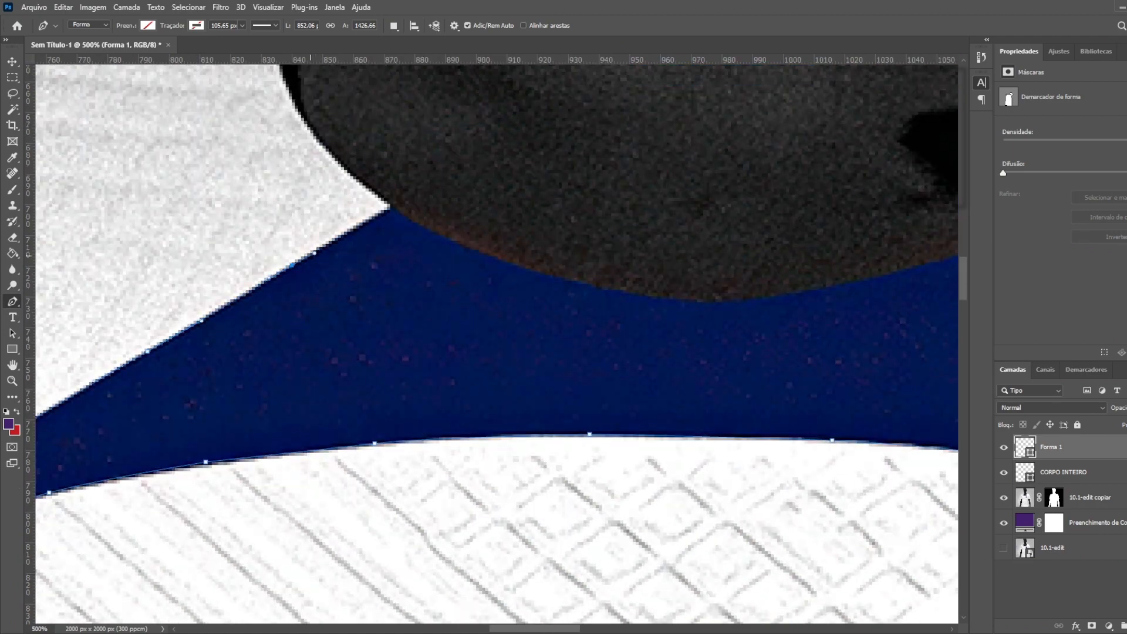
pyautogui.click(390, 209)
# - Trace the neck opening's left side up to the top of the shoulder
pyautogui.scroll(4, 389, 209)
pyautogui.moveTo(309, 354); pyautogui.dragTo(272, 303)
pyautogui.moveTo(271, 228); pyautogui.dragTo(270, 198)
pyautogui.scroll(2, 271, 257)
pyautogui.click(232, 183)
pyautogui.hscroll(-1, 232, 182)
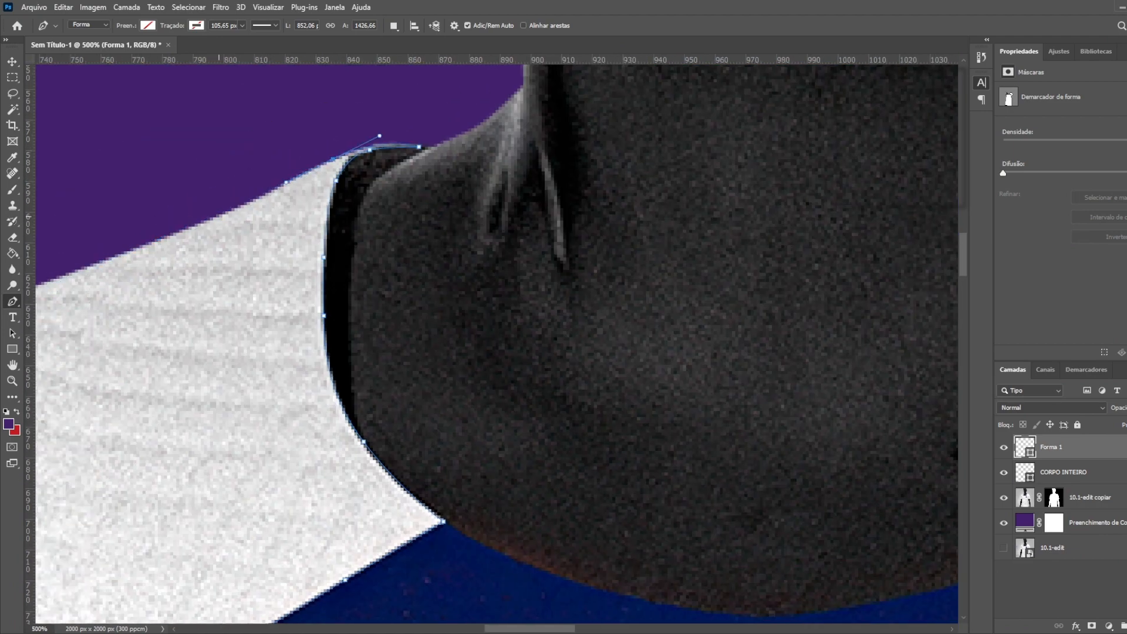
# - Trace the left shoulder's outer contour down to where the sleeve seam begins
pyautogui.hscroll(-6, 191, 225)
pyautogui.moveTo(316, 308); pyautogui.dragTo(286, 318)
pyautogui.scroll(2, 286, 317)
pyautogui.hscroll(-7, 286, 318)
pyautogui.click(522, 311)
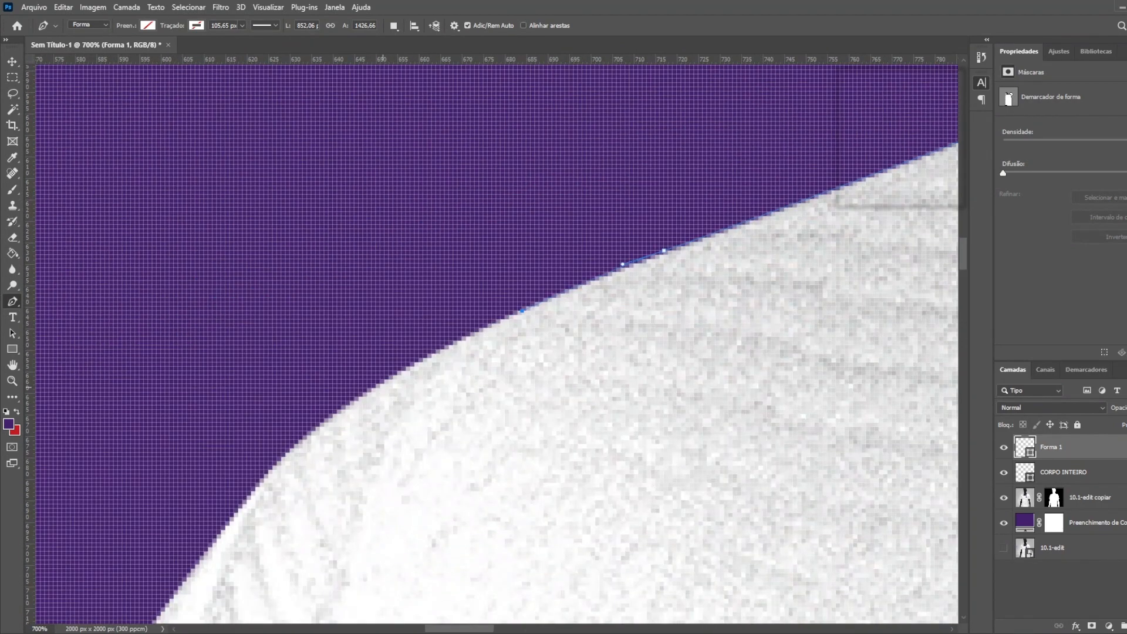
pyautogui.scroll(-4, 221, 532)
pyautogui.hscroll(-6, 221, 532)
pyautogui.scroll(-3, 221, 533)
pyautogui.moveTo(394, 436); pyautogui.dragTo(389, 451)
pyautogui.scroll(-1, 390, 451)
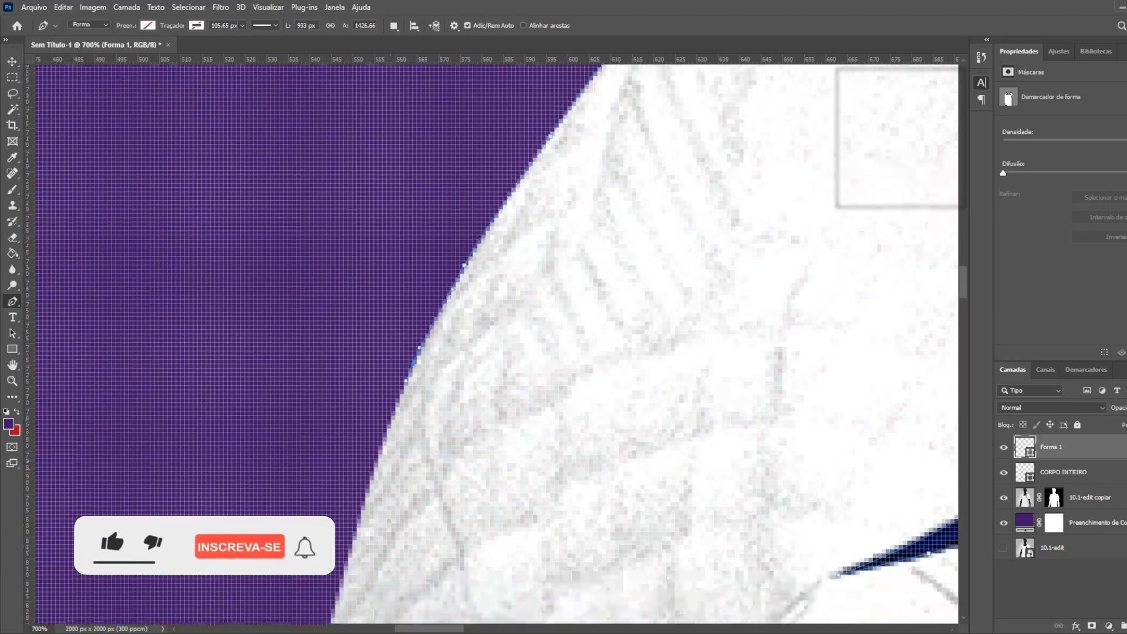
# - Try to trace the outer edge of the left sleeve down toward its hem
pyautogui.scroll(-4, 390, 411)
pyautogui.moveTo(365, 237); pyautogui.dragTo(359, 264)
pyautogui.moveTo(326, 388); pyautogui.dragTo(321, 405)
pyautogui.scroll(-7, 321, 404)
pyautogui.moveTo(262, 237); pyautogui.dragTo(253, 280)
pyautogui.scroll(-6, 212, 518)
pyautogui.moveTo(142, 426); pyautogui.dragTo(121, 488)
pyautogui.scroll(-2, 137, 455)
pyautogui.scroll(-2, 121, 487)
# - Try to trace around the left sleeve's corner and along its hem to the side of the shirt
pyautogui.click(103, 424)
pyautogui.scroll(-2, 88, 469)
pyautogui.moveTo(167, 424); pyautogui.dragTo(244, 448)
pyautogui.scroll(-3, 244, 448)
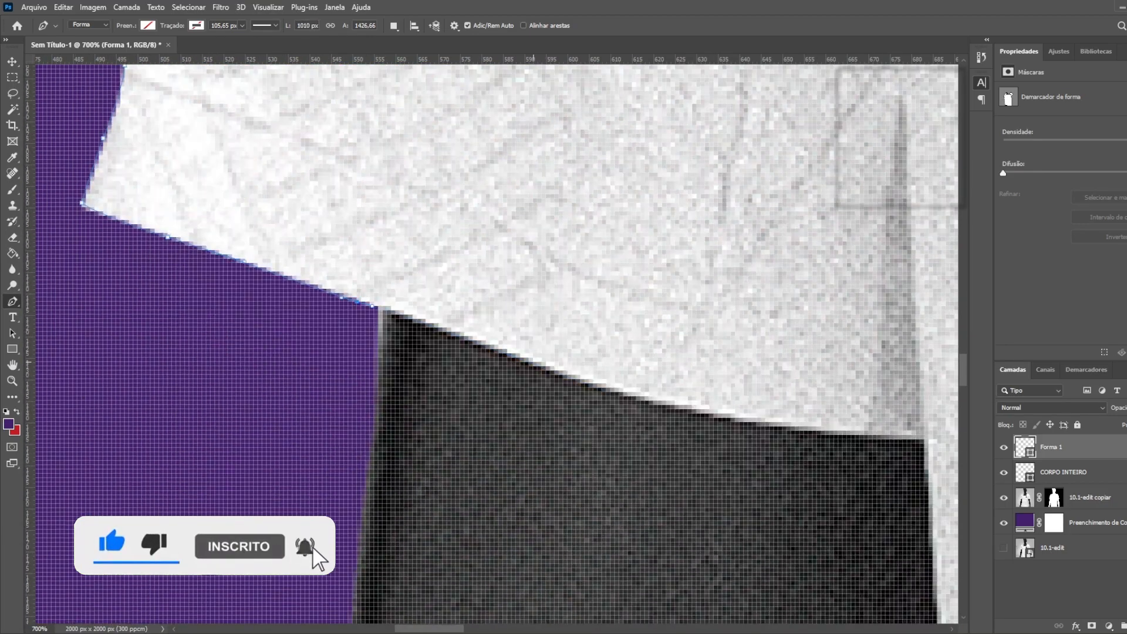
pyautogui.moveTo(711, 417); pyautogui.dragTo(787, 429)
pyautogui.scroll(-1, 767, 427)
pyautogui.click(924, 380)
pyautogui.scroll(-8, 493, 375)
# - Undo the anchor points placed along the left sleeve's outer edge and hem, back to the start of the shoulder seam
pyautogui.hotkey('ctrl', 'z')
pyautogui.hotkey('ctrl', 'z')
pyautogui.hotkey('ctrl', 'z')
pyautogui.hotkey('ctrl', 'z')
pyautogui.hotkey('ctrl', 'z')
pyautogui.hotkey('ctrl', 'z')
pyautogui.hotkey('ctrl', 'z')
pyautogui.hotkey('ctrl', 'z')
pyautogui.hotkey('ctrl', 'z')
pyautogui.hotkey('ctrl', 'z')
# - Trace the shirt front along the left sleeve seam and down the side of the torso toward the hem
pyautogui.scroll(4, 484, 205)
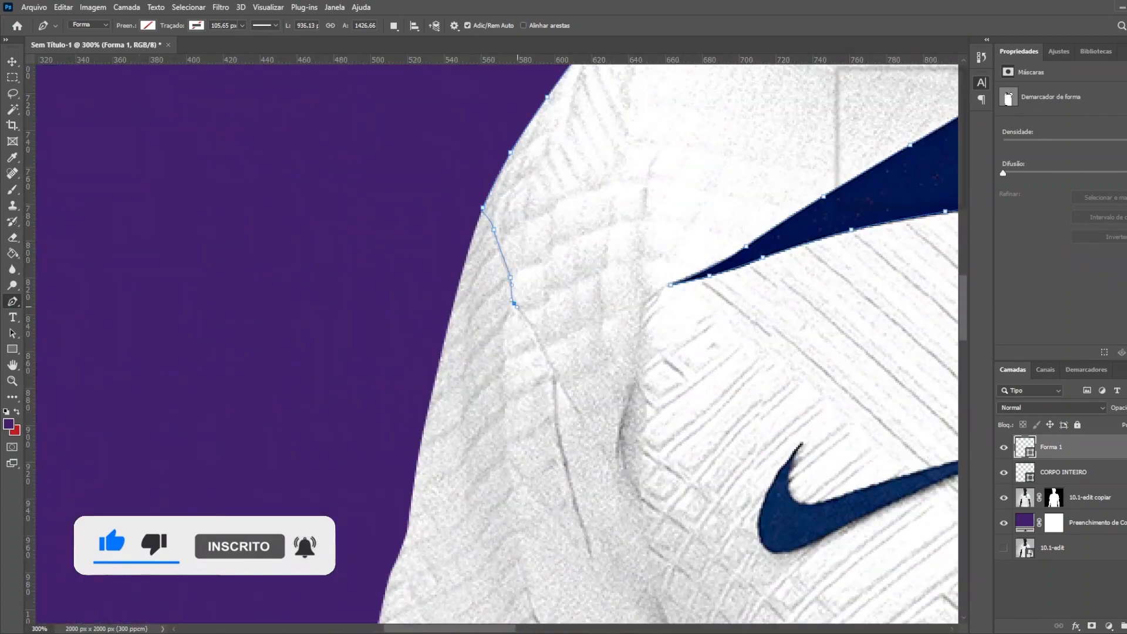
pyautogui.scroll(-3, 517, 307)
pyautogui.moveTo(628, 283); pyautogui.dragTo(642, 305)
pyautogui.scroll(-4, 641, 304)
pyautogui.moveTo(699, 346); pyautogui.dragTo(702, 377)
pyautogui.scroll(-6, 702, 378)
pyautogui.moveTo(797, 201); pyautogui.dragTo(797, 244)
pyautogui.scroll(-3, 794, 387)
pyautogui.moveTo(777, 461); pyautogui.dragTo(774, 506)
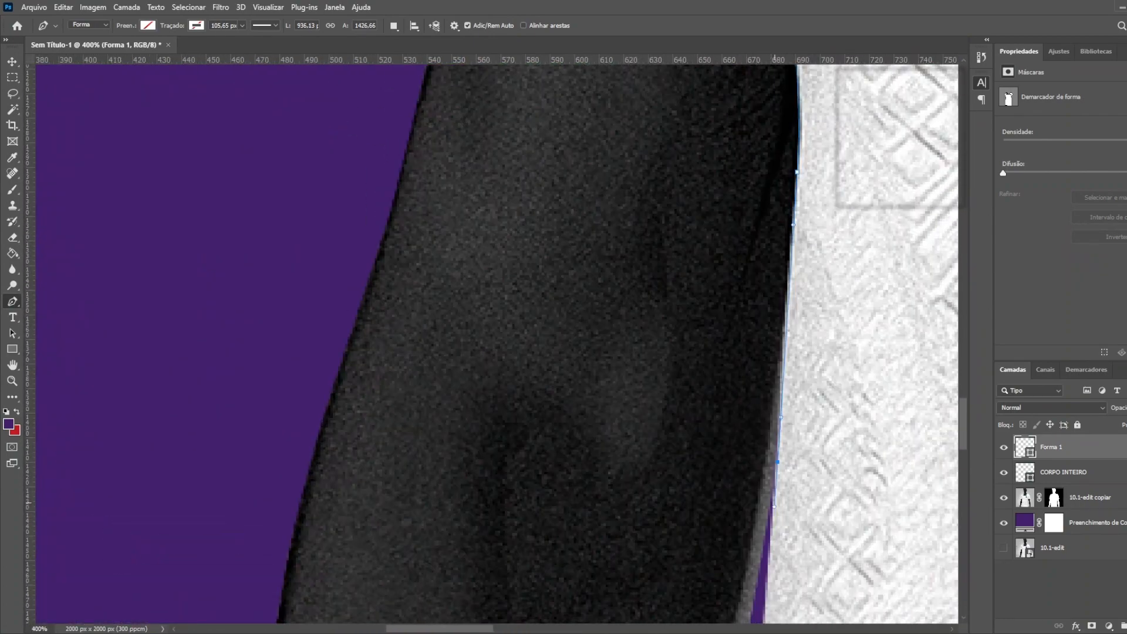
pyautogui.scroll(-12, 774, 506)
pyautogui.scroll(-8, 698, 470)
# - Load the shirt-front shape as a selection and make the 10.1-edit copiar layer active
pyautogui.keyDown('ctrl'); pyautogui.click(1025, 447); pyautogui.keyUp('ctrl')
pyautogui.click(1025, 497)
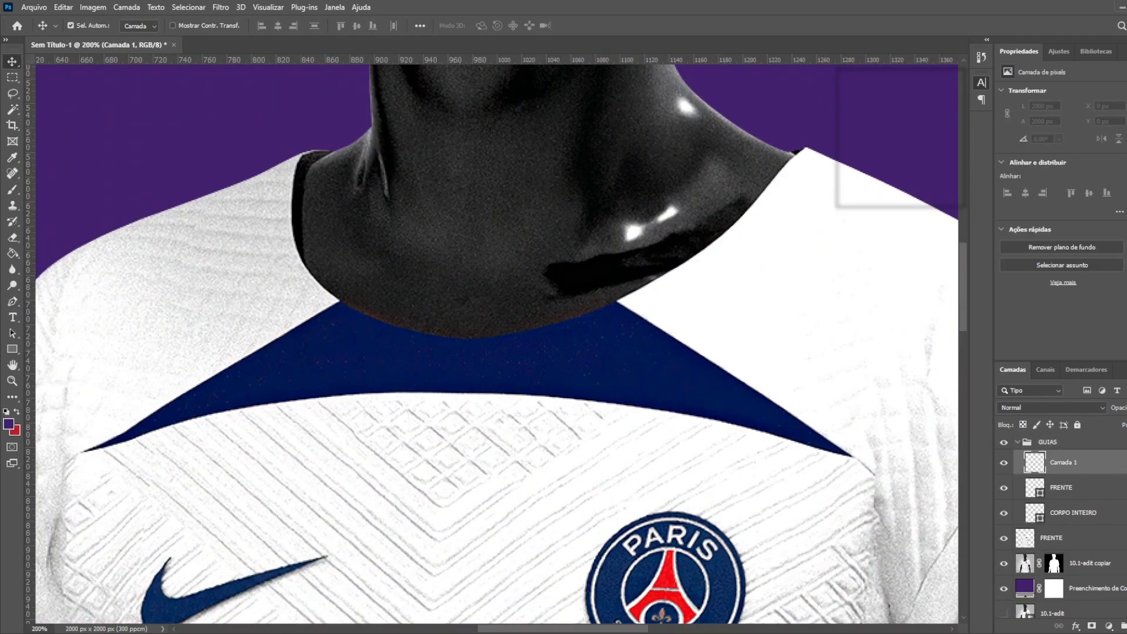
# - Trace a new Pen shape from the navy collar detail's left tip along its upper edges and neckline to the right tip
pyautogui.scroll(3, 521, 472)
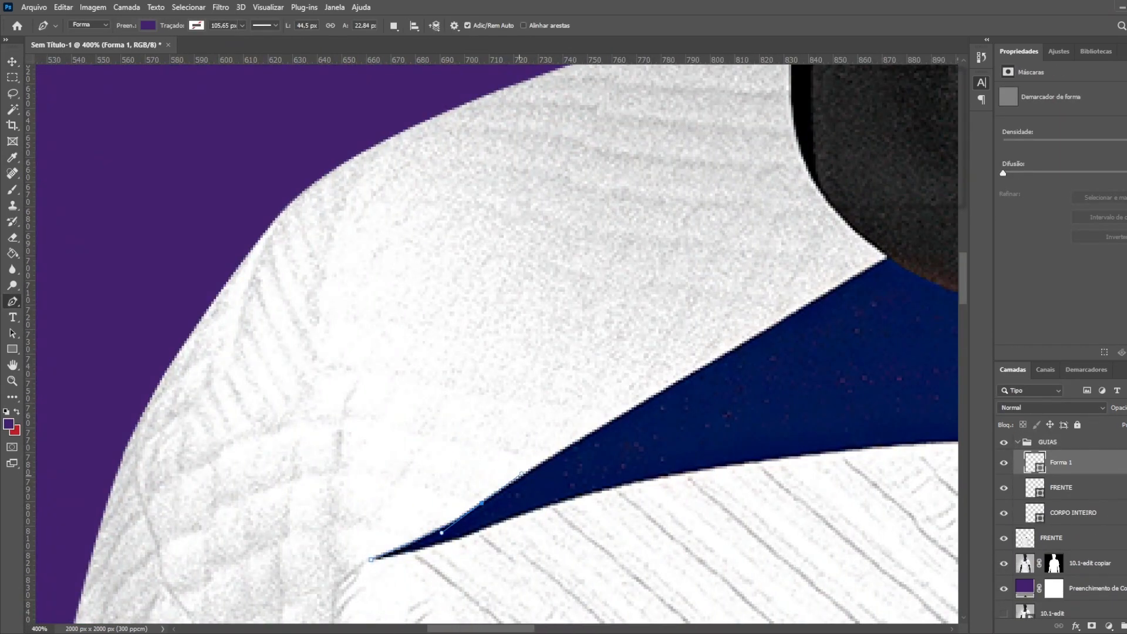
pyautogui.hscroll(8, 789, 314)
pyautogui.moveTo(769, 326); pyautogui.dragTo(865, 313)
pyautogui.scroll(2, 497, 257)
pyautogui.click(179, 309)
pyautogui.click(273, 356)
pyautogui.click(869, 309)
pyautogui.moveTo(939, 423); pyautogui.dragTo(488, 366)
pyautogui.moveTo(675, 525); pyautogui.dragTo(241, 411)
pyautogui.click(469, 524)
# - Trace the lower edge of the navy collar detail from its right tip back toward the left tip
pyautogui.moveTo(345, 495); pyautogui.dragTo(323, 487)
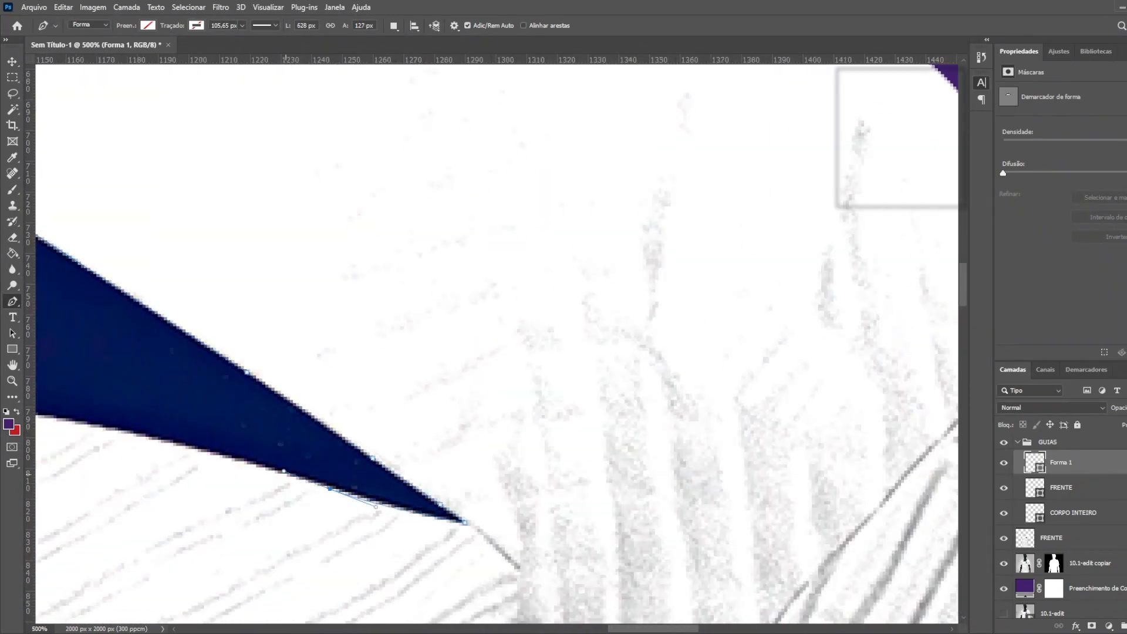
pyautogui.moveTo(248, 465); pyautogui.dragTo(179, 447)
pyautogui.moveTo(127, 434); pyautogui.dragTo(74, 424)
pyautogui.moveTo(82, 424); pyautogui.dragTo(834, 420)
pyautogui.moveTo(108, 361); pyautogui.dragTo(798, 360)
pyautogui.moveTo(537, 378); pyautogui.dragTo(414, 395)
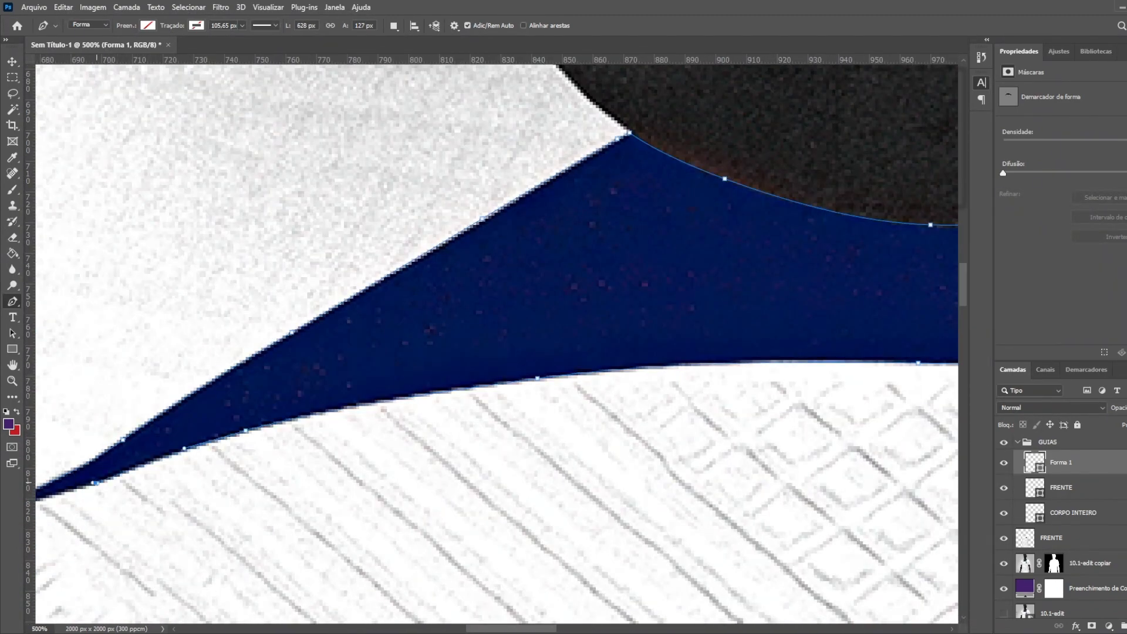
pyautogui.moveTo(96, 482); pyautogui.dragTo(80, 487)
pyautogui.hscroll(-4, 81, 487)
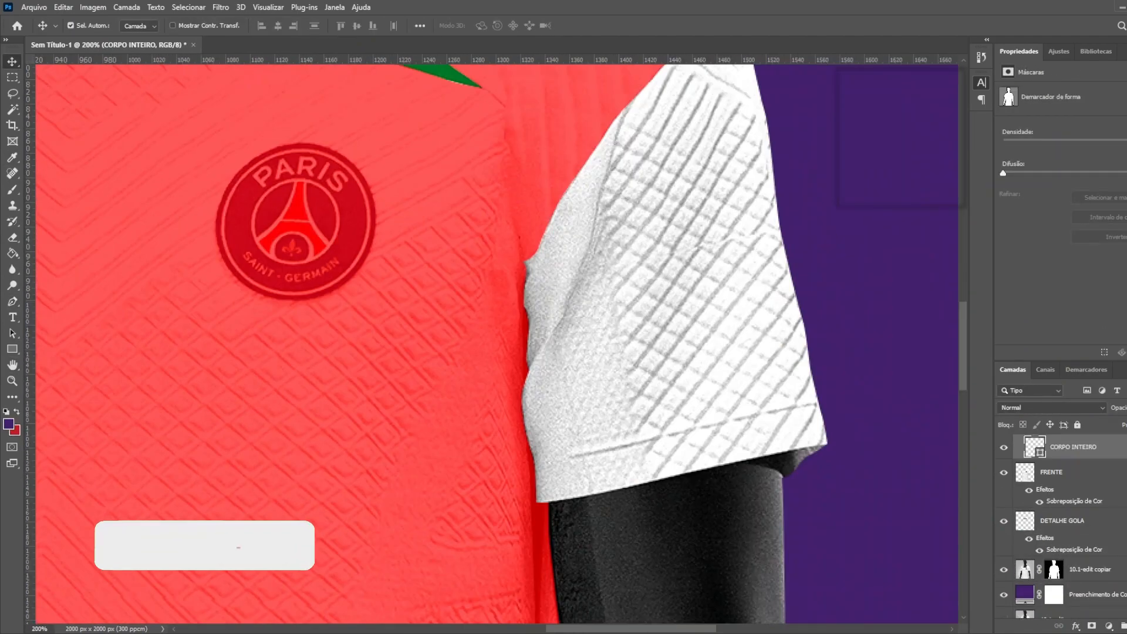
# - Trace the seam between the shirt body and the MANGA ESQUERDA sleeve upward to the shoulder with the Pen tool
pyautogui.scroll(3, 524, 440)
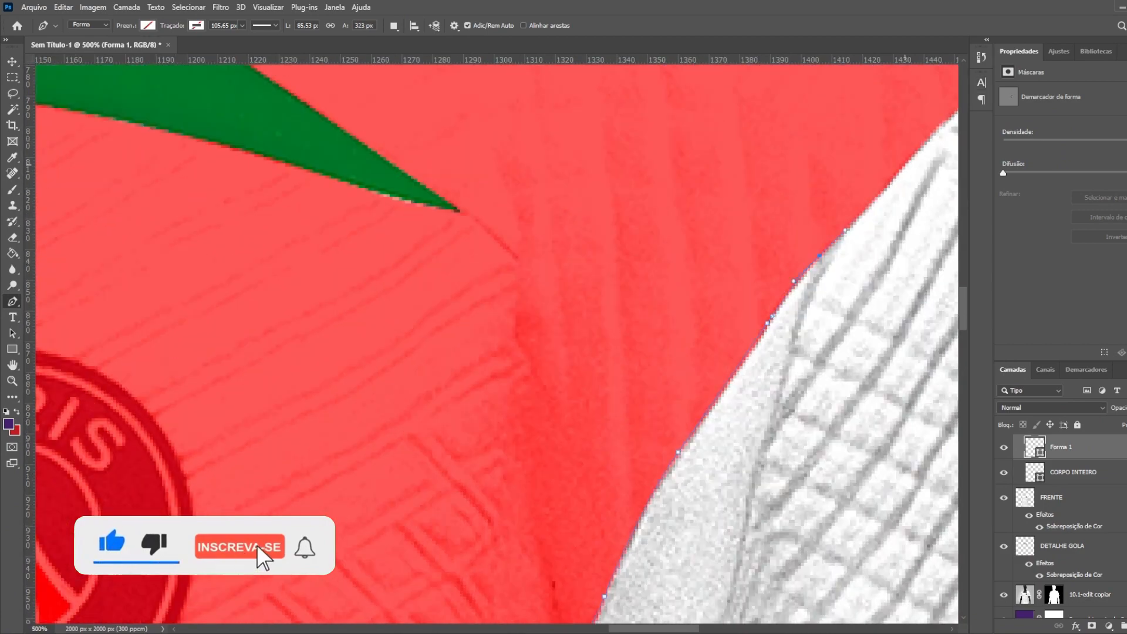
pyautogui.moveTo(905, 163); pyautogui.dragTo(914, 152)
pyautogui.moveTo(914, 152); pyautogui.dragTo(554, 339)
pyautogui.moveTo(614, 279); pyautogui.dragTo(635, 264)
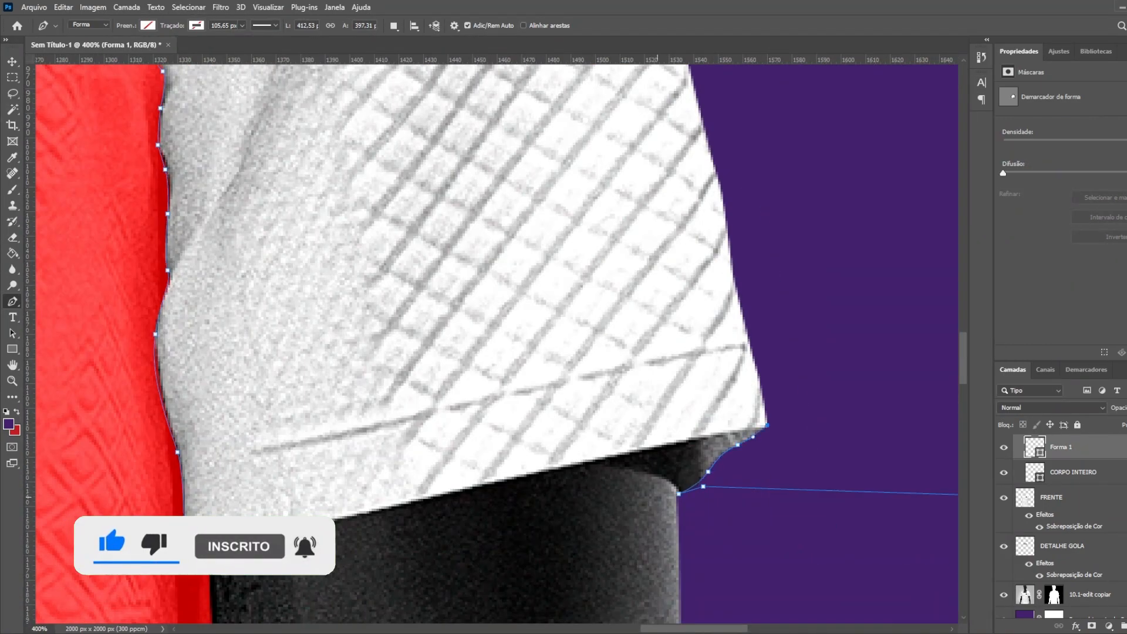
# - Undo the last anchor points and retrace the dark inner edge of the sleeve opening up to the outer hem corner
pyautogui.hotkey('ctrl', 'z')
pyautogui.hotkey('ctrl', 'z')
pyautogui.hotkey('ctrl', 'z')
pyautogui.hotkey('ctrl', 'z')
pyautogui.hotkey('ctrl', '+')
pyautogui.click(726, 550)
pyautogui.click(719, 476)
pyautogui.hotkey('ctrl', '+')
pyautogui.click(776, 465)
pyautogui.moveTo(813, 433); pyautogui.dragTo(831, 409)
pyautogui.moveTo(865, 392); pyautogui.dragTo(879, 382)
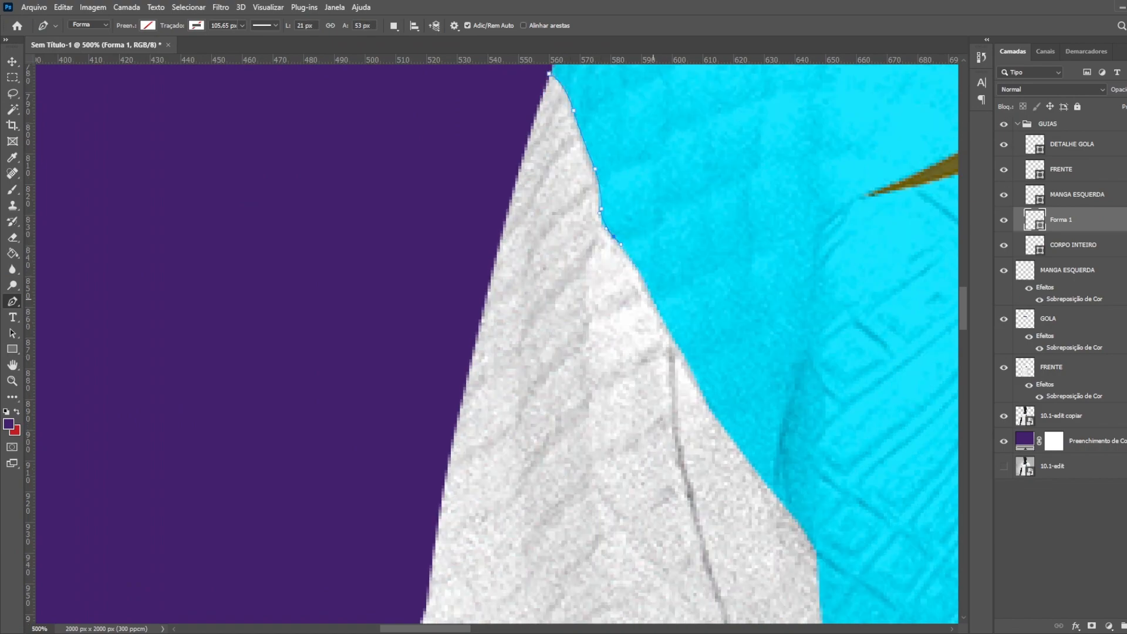
# - Trace the other sleeve's inner seam from the shoulder along the shirt front down to the sleeve hem
pyautogui.moveTo(654, 300); pyautogui.dragTo(692, 368)
pyautogui.scroll(-1, 692, 368)
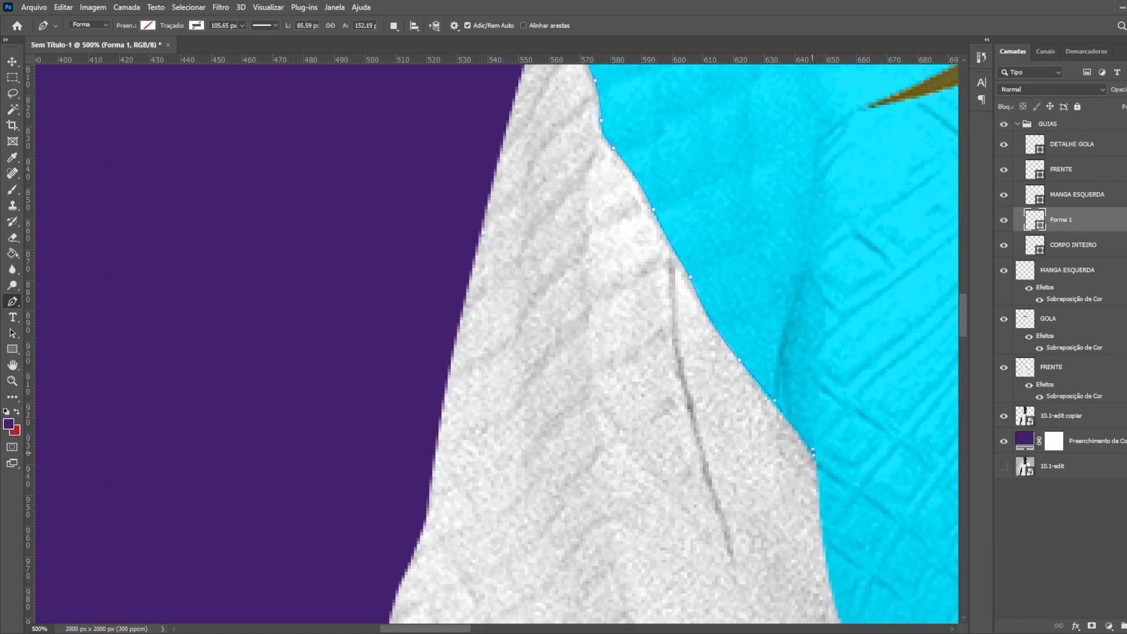
pyautogui.scroll(-2, 816, 346)
pyautogui.moveTo(823, 308); pyautogui.dragTo(831, 364)
pyautogui.scroll(-1, 831, 365)
pyautogui.scroll(-2, 880, 376)
pyautogui.click(908, 313)
pyautogui.moveTo(920, 453); pyautogui.dragTo(923, 515)
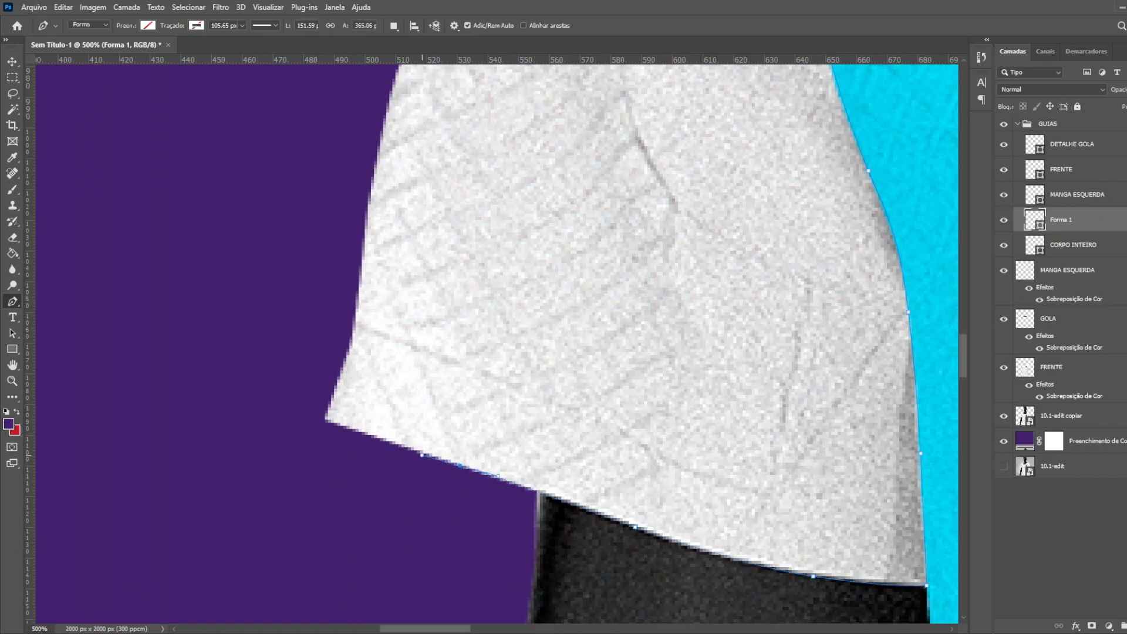
# - Continue the sleeve outline through its outer hem corner and up the outer edge toward the shoulder
pyautogui.click(327, 419)
pyautogui.scroll(3, 353, 446)
pyautogui.moveTo(353, 457); pyautogui.dragTo(360, 410)
pyautogui.scroll(2, 410, 340)
pyautogui.click(386, 339)
pyautogui.scroll(2, 399, 317)
pyautogui.moveTo(412, 362); pyautogui.dragTo(415, 327)
pyautogui.click(434, 233)
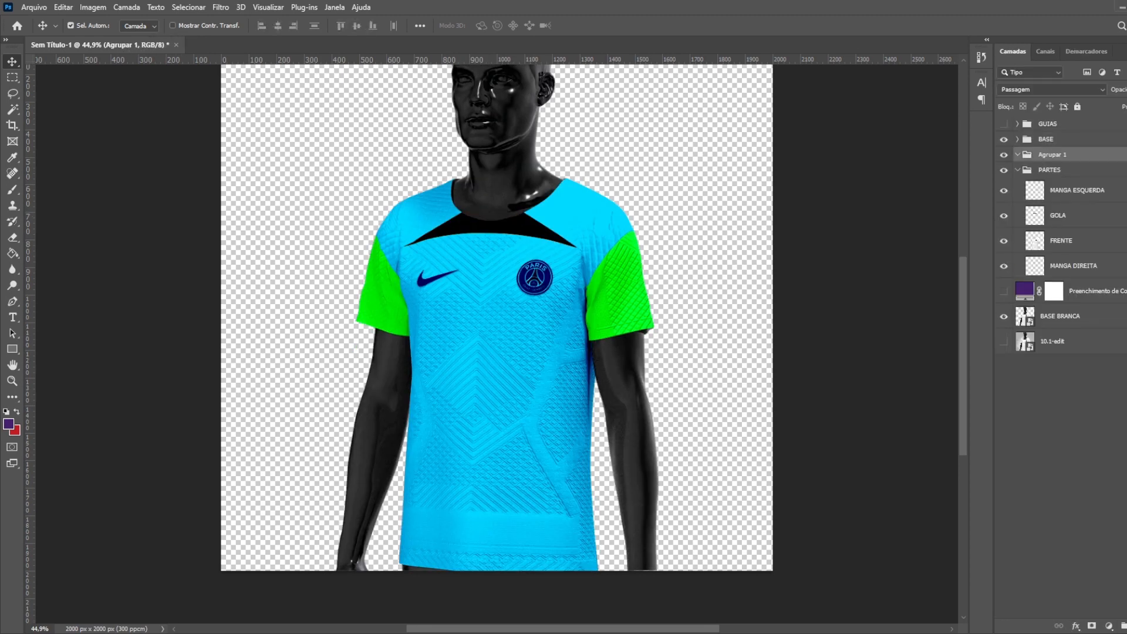
# - Draw a red rectangle about 964 by 1460 px over the torso and warp its sides to follow the shirt front
pyautogui.moveTo(369, 174); pyautogui.dragTo(636, 578)
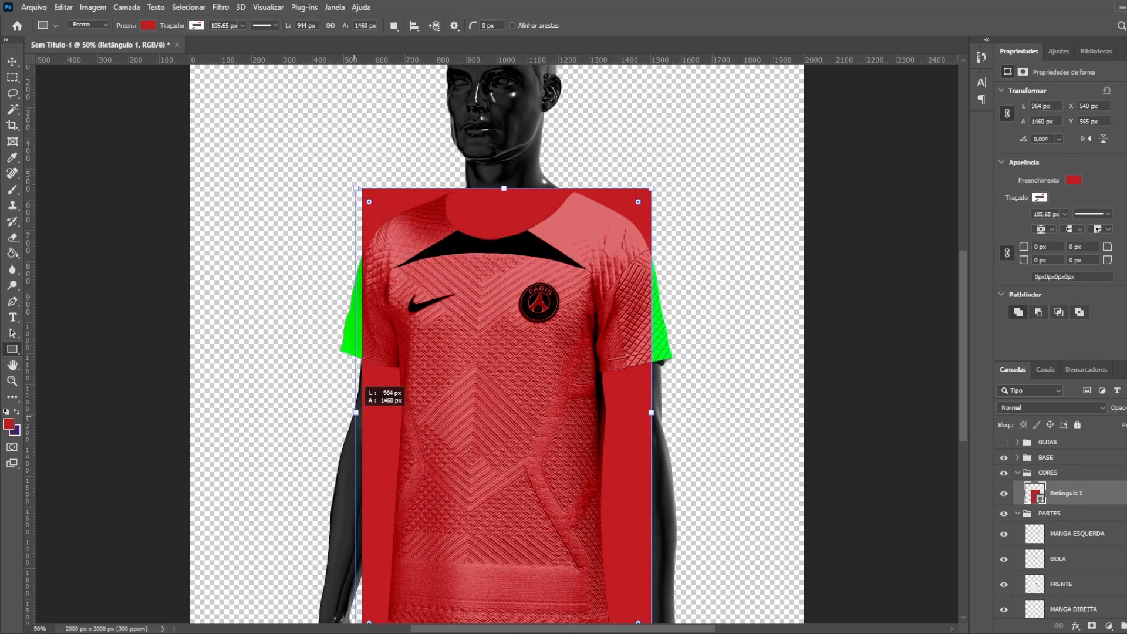
pyautogui.scroll(-3, 590, 347)
pyautogui.moveTo(651, 408); pyautogui.dragTo(607, 417)
pyautogui.moveTo(652, 558); pyautogui.dragTo(617, 553)
pyautogui.moveTo(651, 272); pyautogui.dragTo(603, 235)
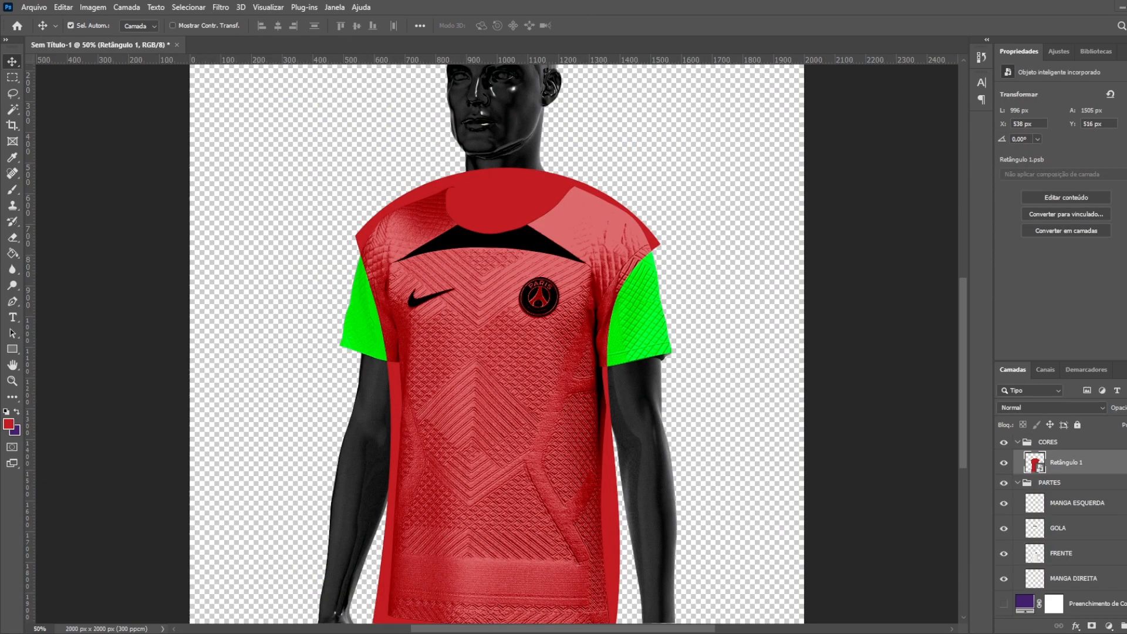
# - Load the FRENTE shape as a selection and use it to mask the warped red rectangle
pyautogui.keyDown('ctrl'); pyautogui.click(1034, 554); pyautogui.keyUp('ctrl')
pyautogui.hotkey('ctrl', 'j')
pyautogui.hotkey('ctrl', 'z')
pyautogui.click(1092, 626)
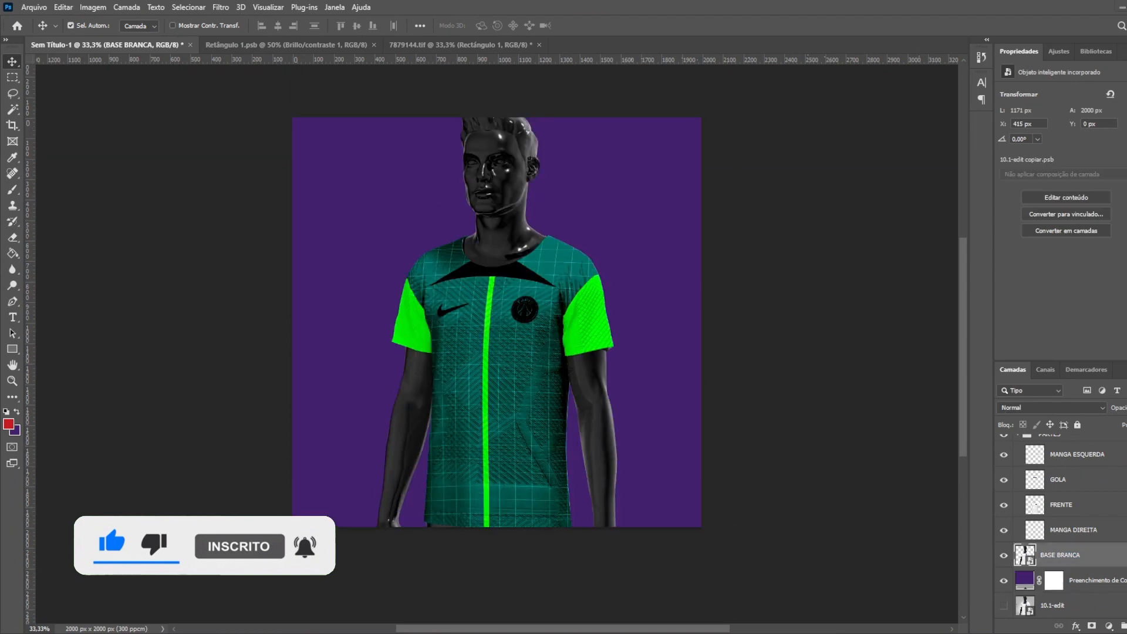
# - Draw a rectangle over the MANGA ESQUERDA sleeve and an ellipse covering the Paris Saint-Germain crest
pyautogui.moveTo(546, 274); pyautogui.dragTo(591, 380)
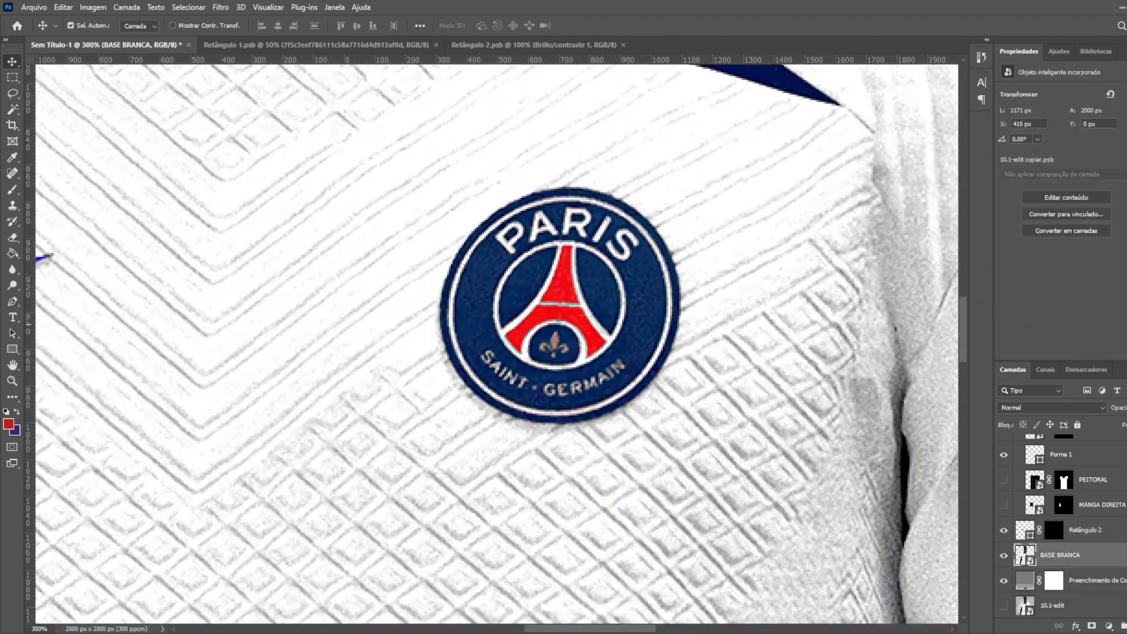
pyautogui.moveTo(698, 450); pyautogui.dragTo(681, 433)
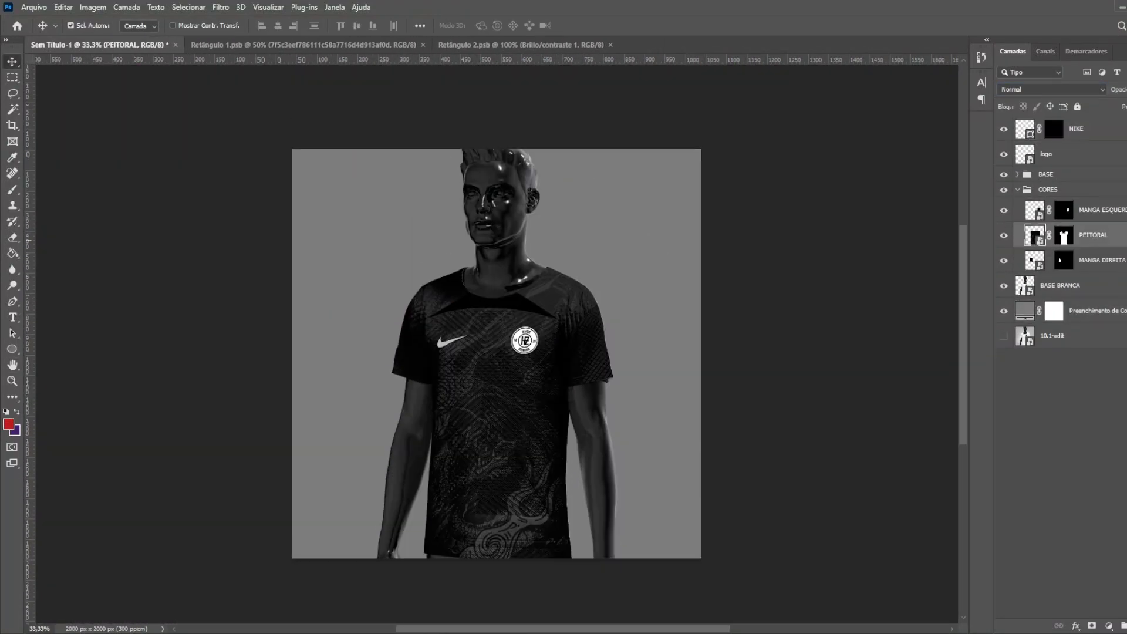
# - Switch between the mockup and APRESENTAÇÃO.psd documents and open the hyze layer's name for editing
pyautogui.hotkey('ctrl', 'Tab')
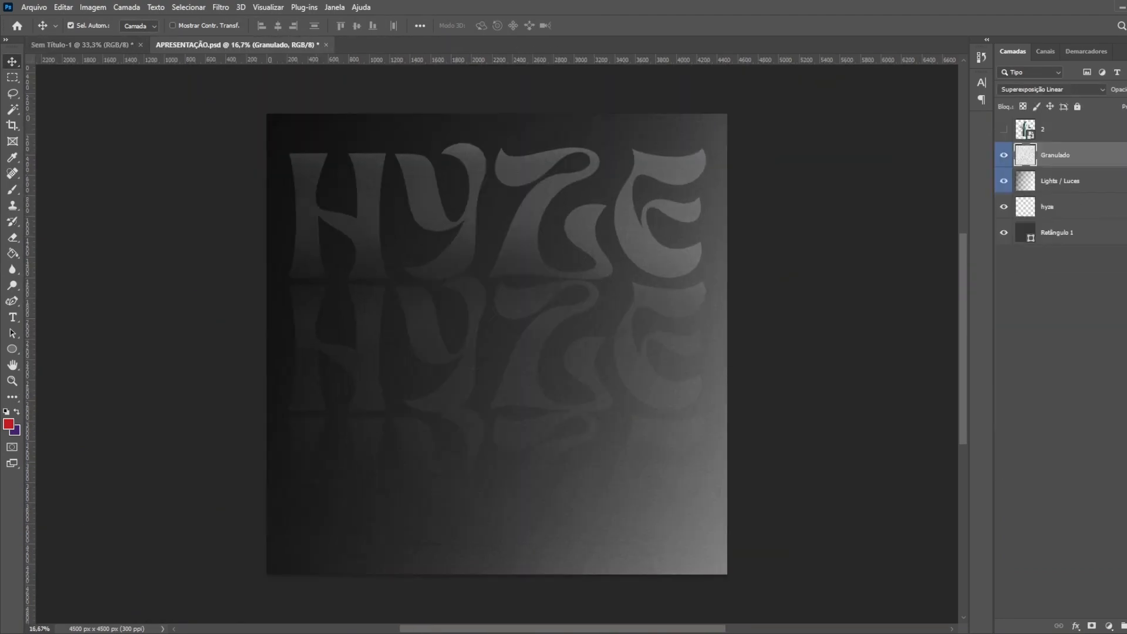
pyautogui.hotkey('ctrl', 'Tab')
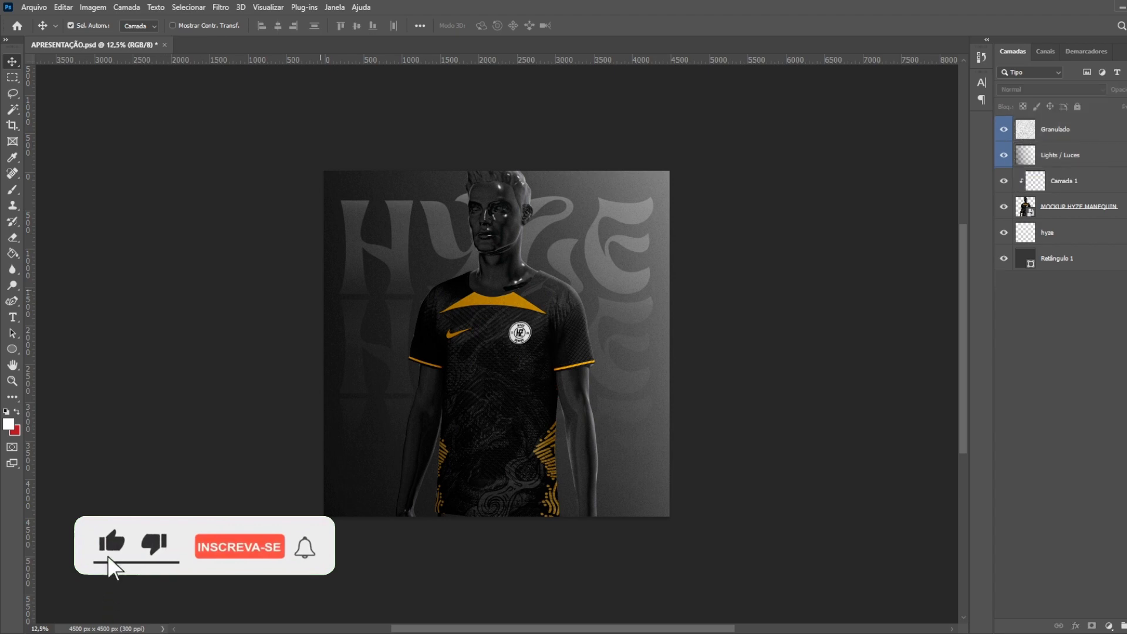
pyautogui.doubleClick(1047, 232)
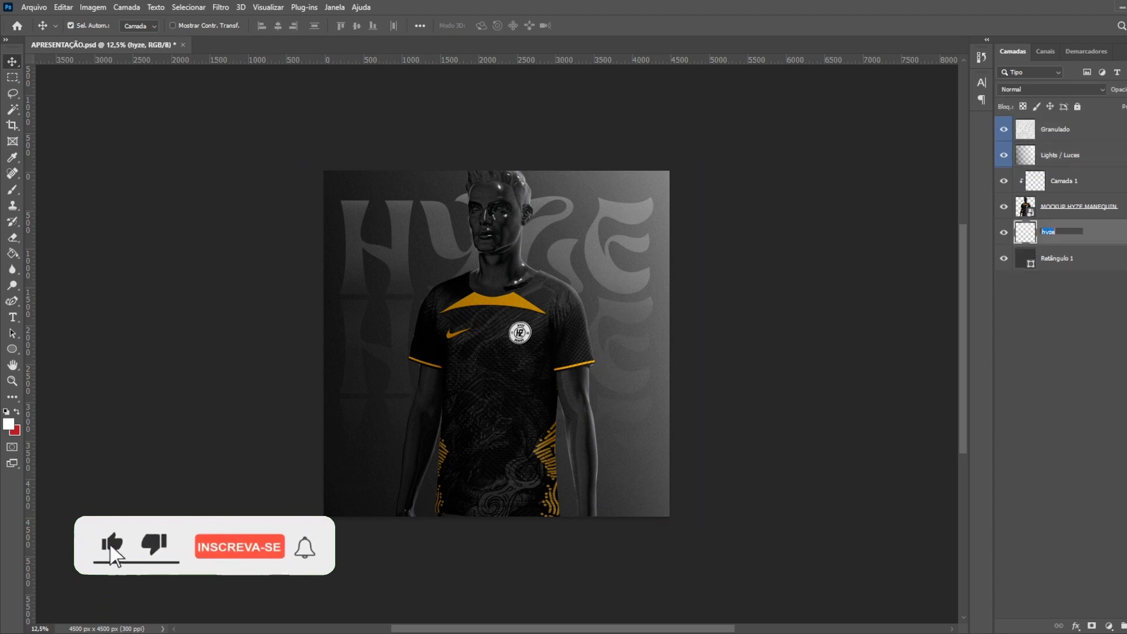